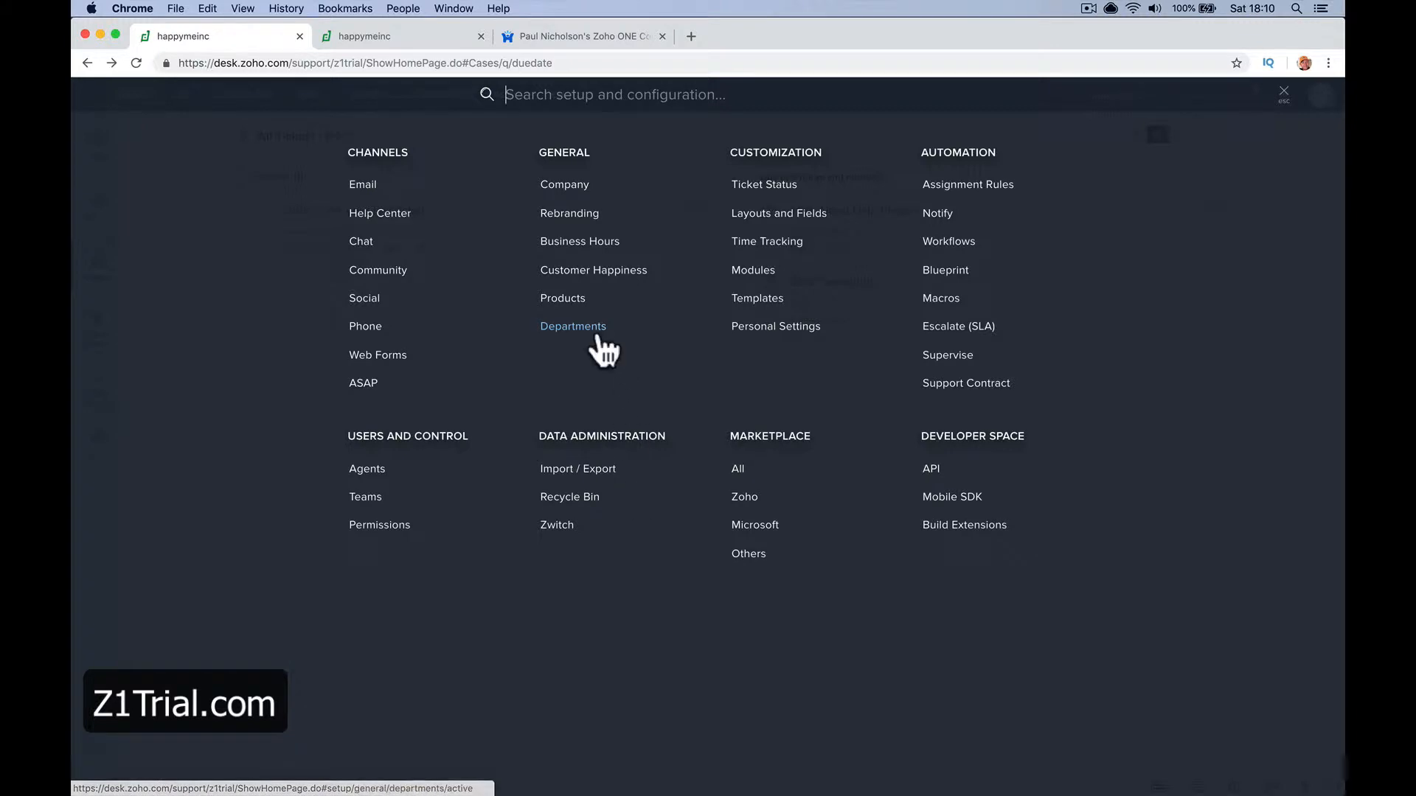
# - Start a new department in the Departments setup and name it Sales
pyautogui.click(595, 329)
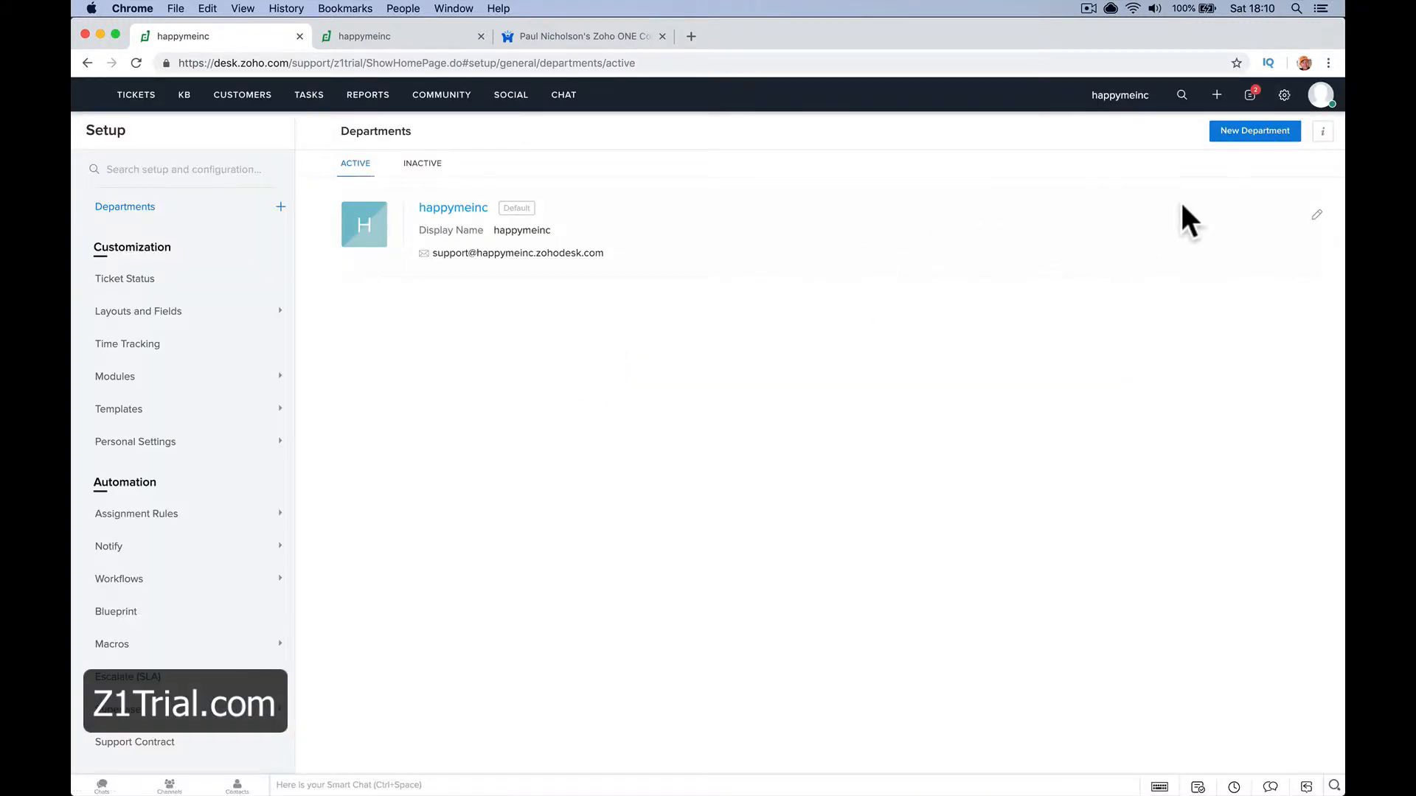
pyautogui.click(1246, 133)
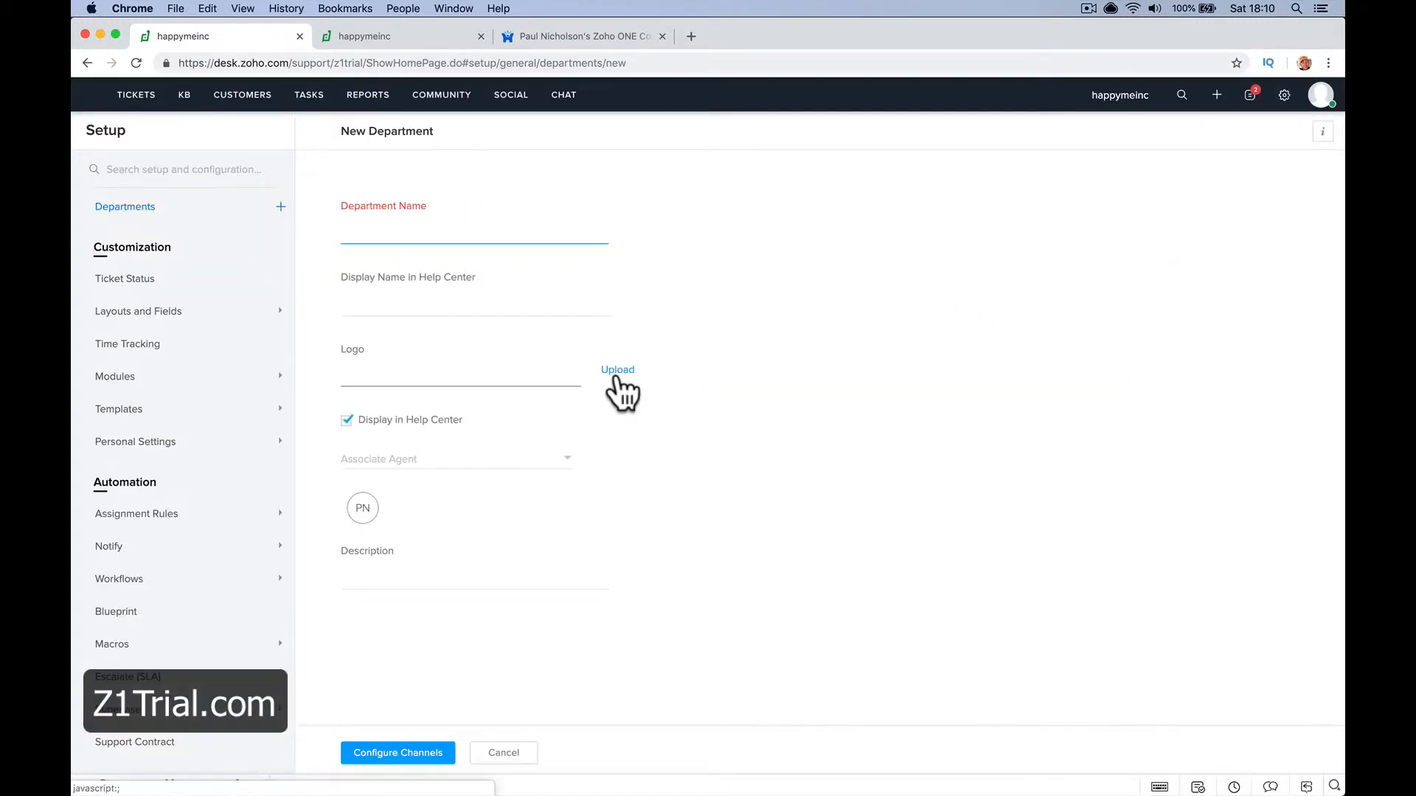
pyautogui.write('Sales')
pyautogui.press('Tab')
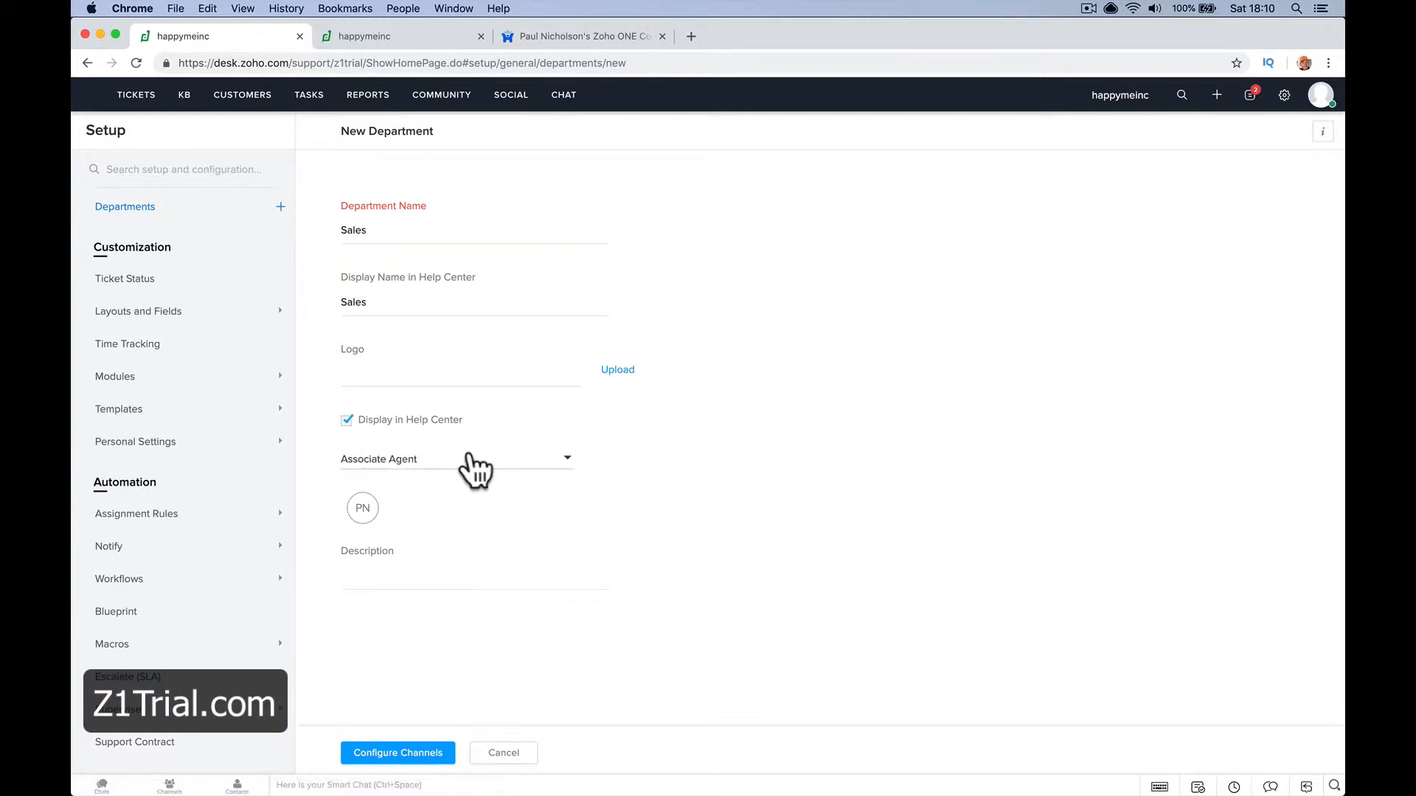
# - Associate the sales agent with the department, enter the description "Sales Department" and continue to the channel configuration
pyautogui.click(464, 465)
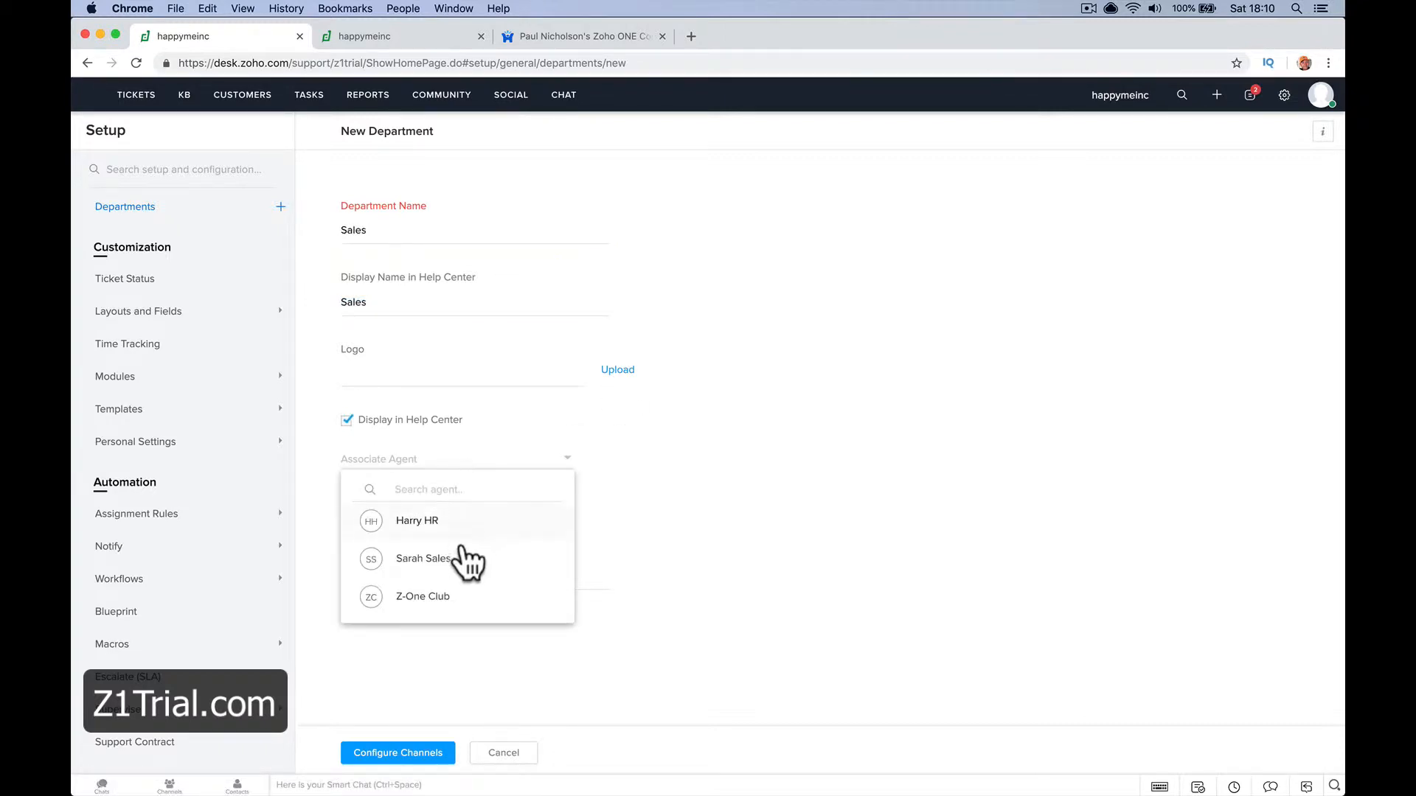
pyautogui.click(459, 555)
pyautogui.click(458, 639)
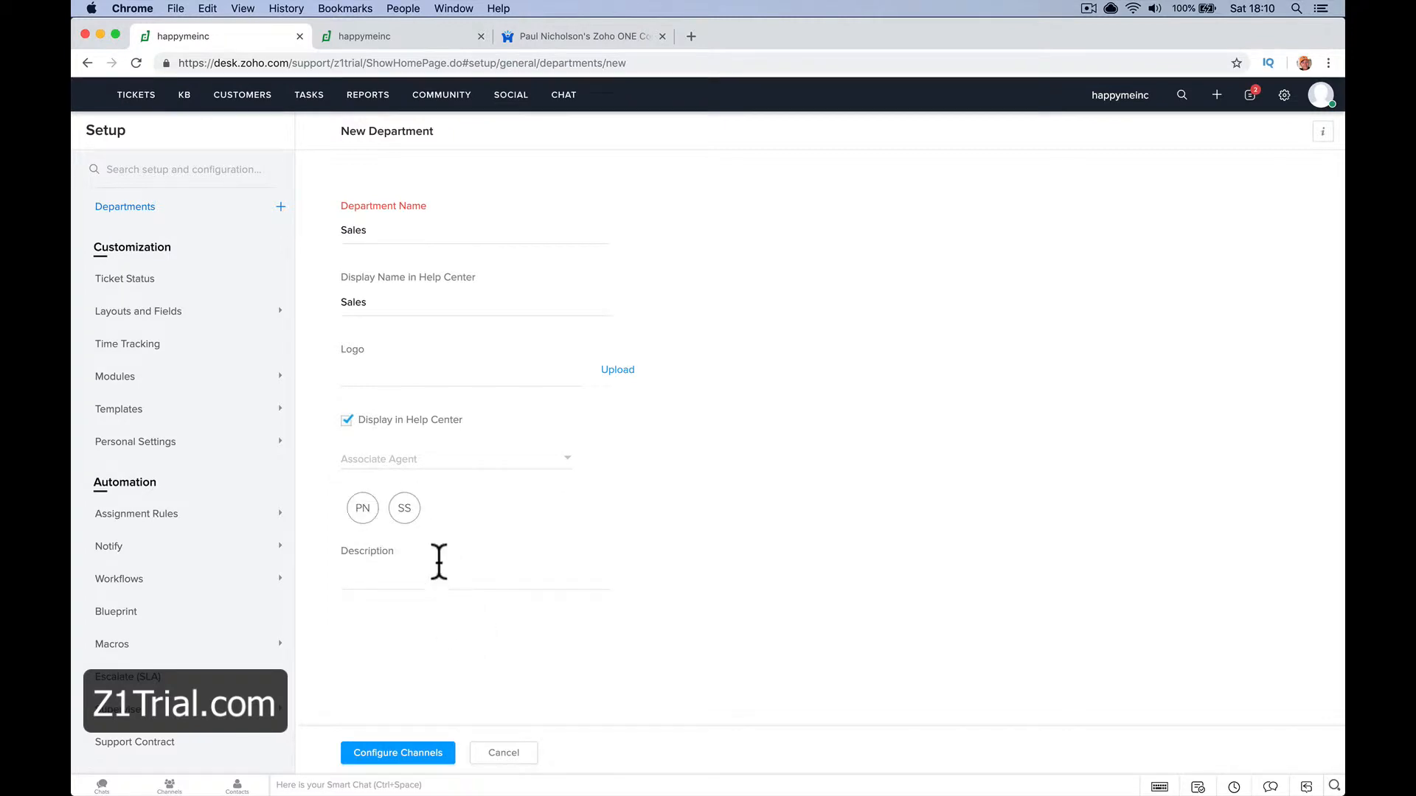
pyautogui.click(369, 574)
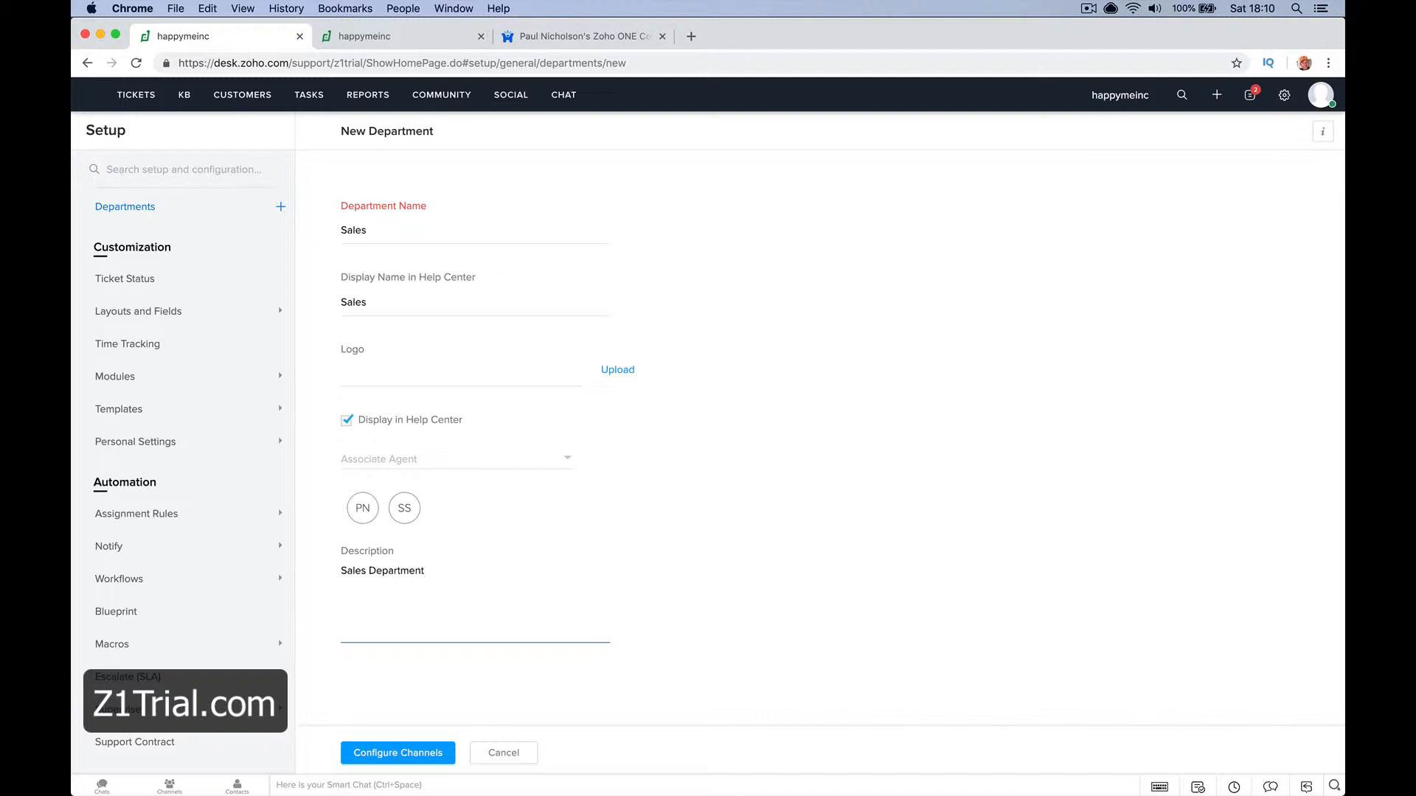
pyautogui.click(387, 753)
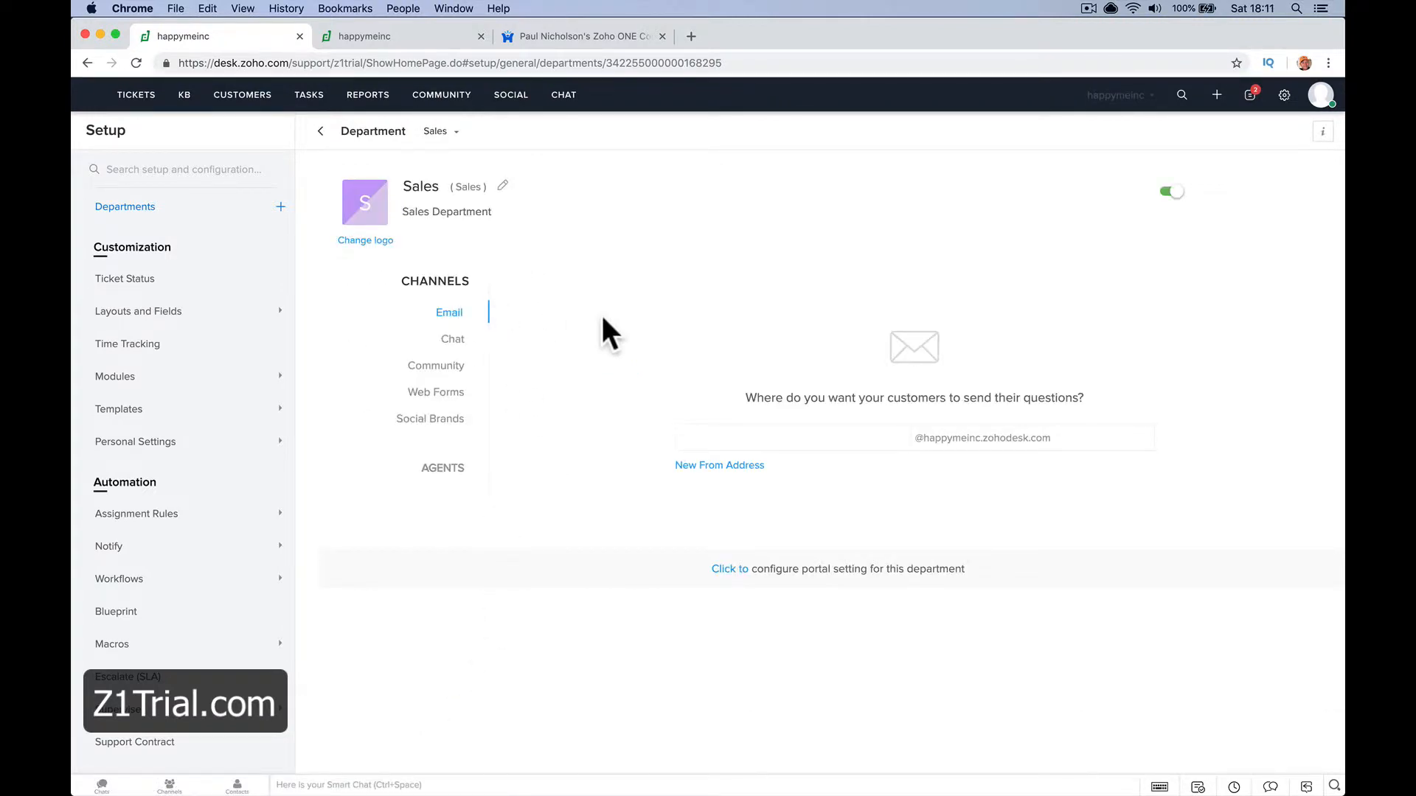
# - Add a support email address for the Sales department with the mailbox name "sales"
pyautogui.click(448, 341)
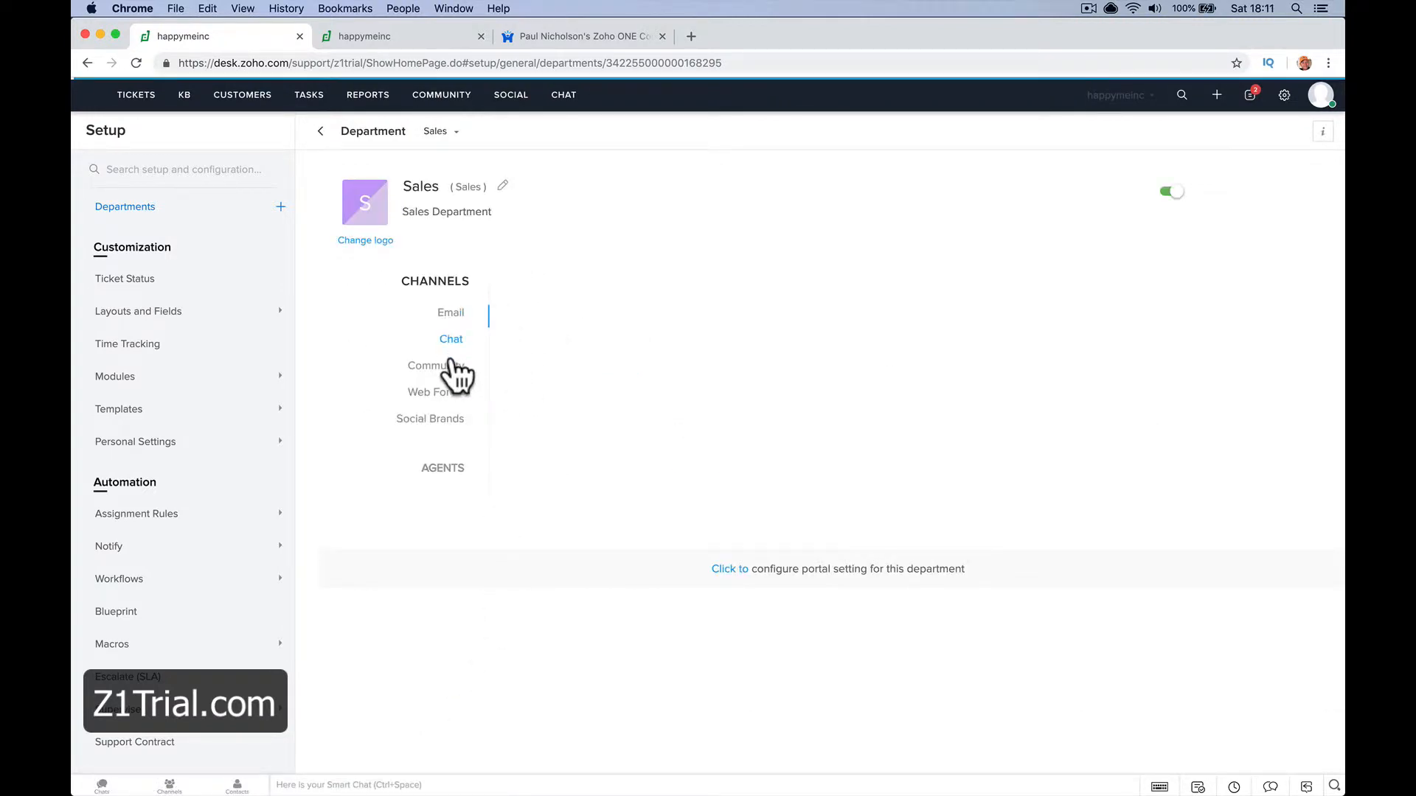
pyautogui.click(448, 313)
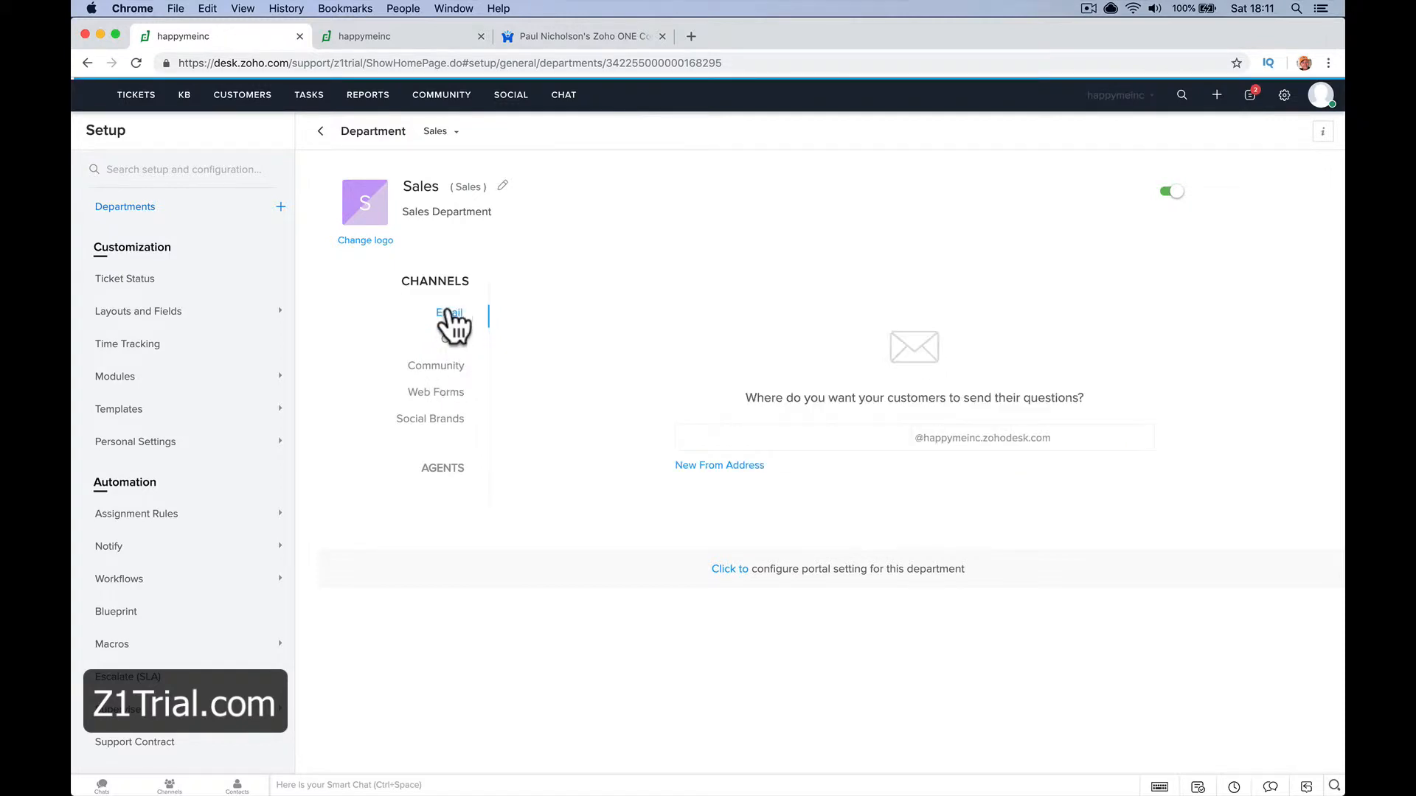
pyautogui.click(741, 432)
pyautogui.write('s')
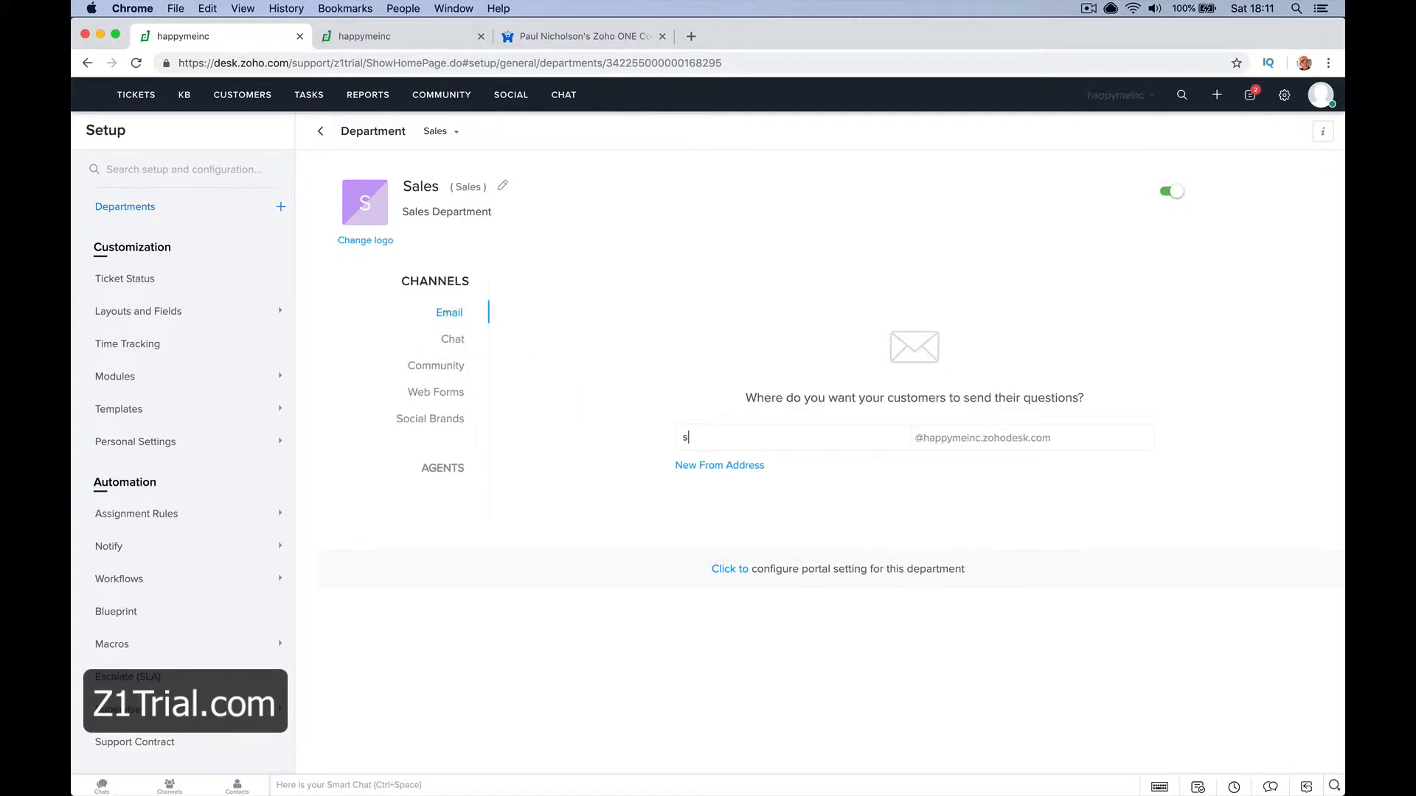
pyautogui.write('ales')
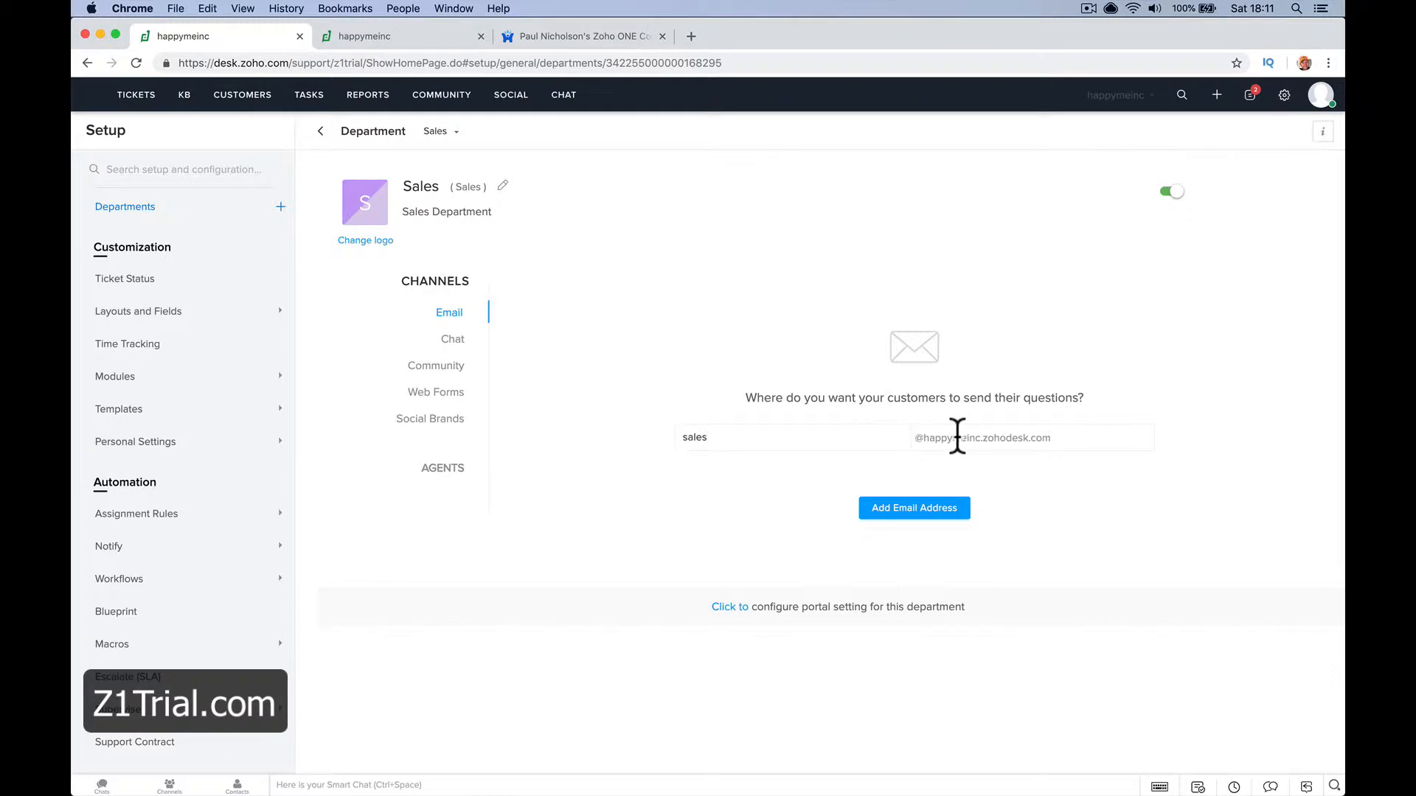
pyautogui.click(911, 513)
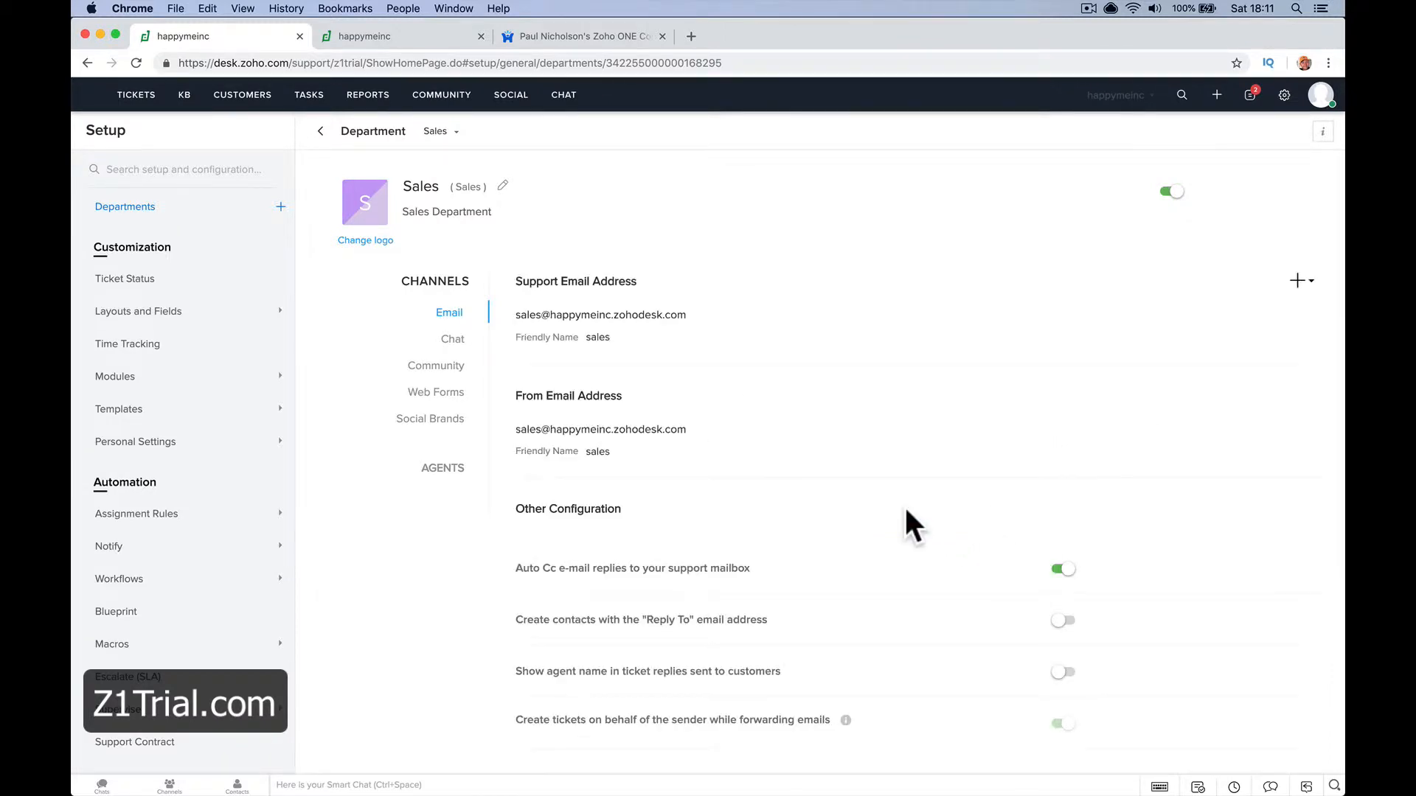
# - Enable the chat channel for the Sales department with the sales agent associated
pyautogui.click(453, 341)
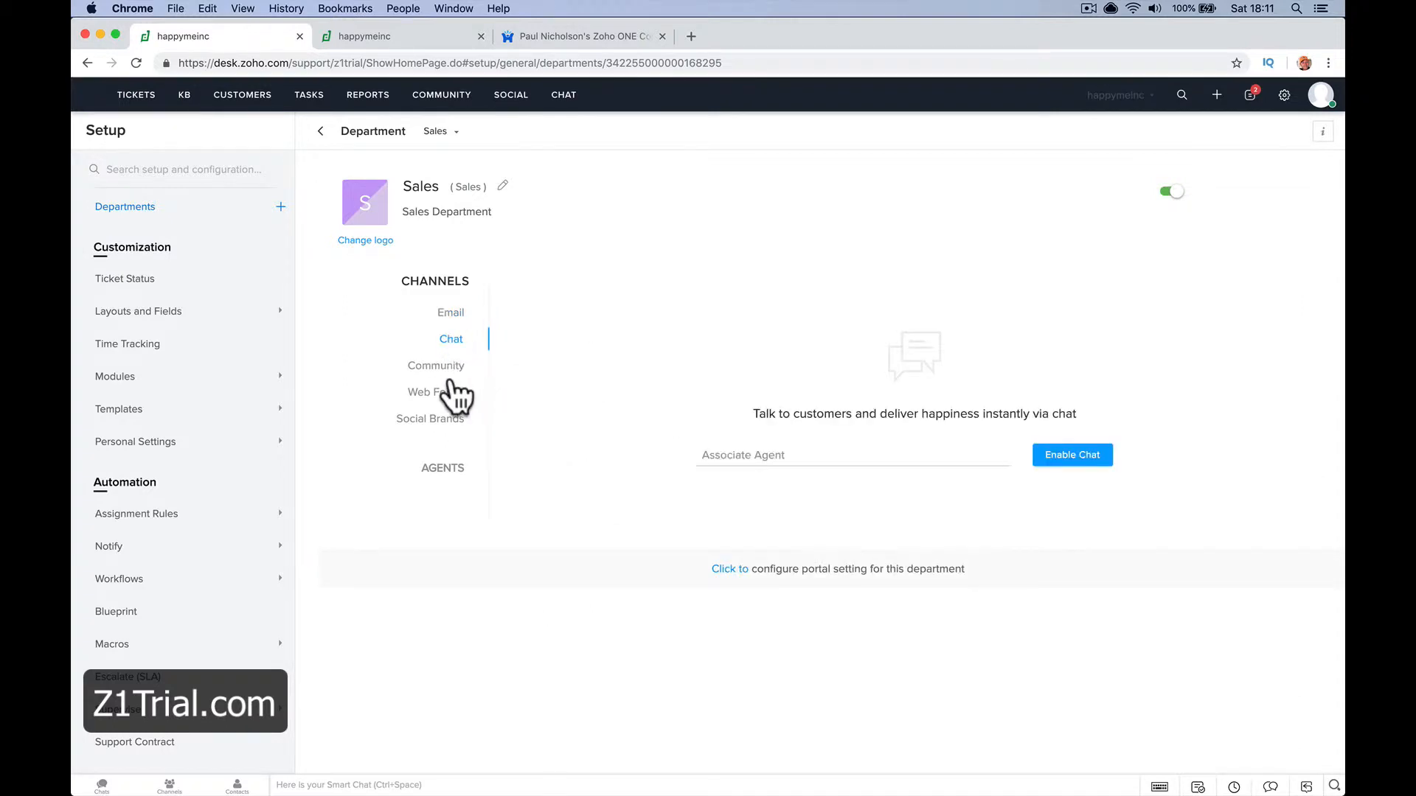
pyautogui.click(752, 455)
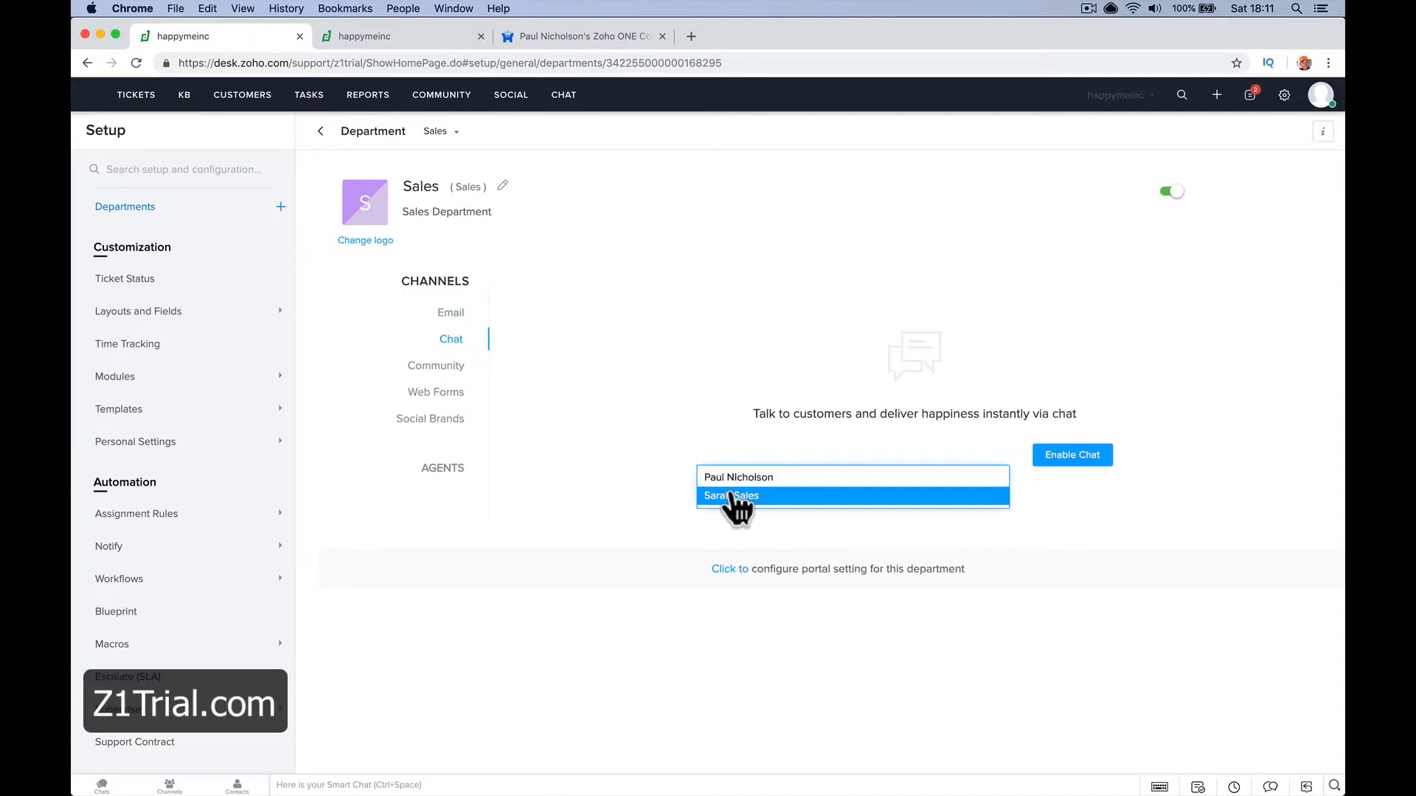
pyautogui.click(727, 496)
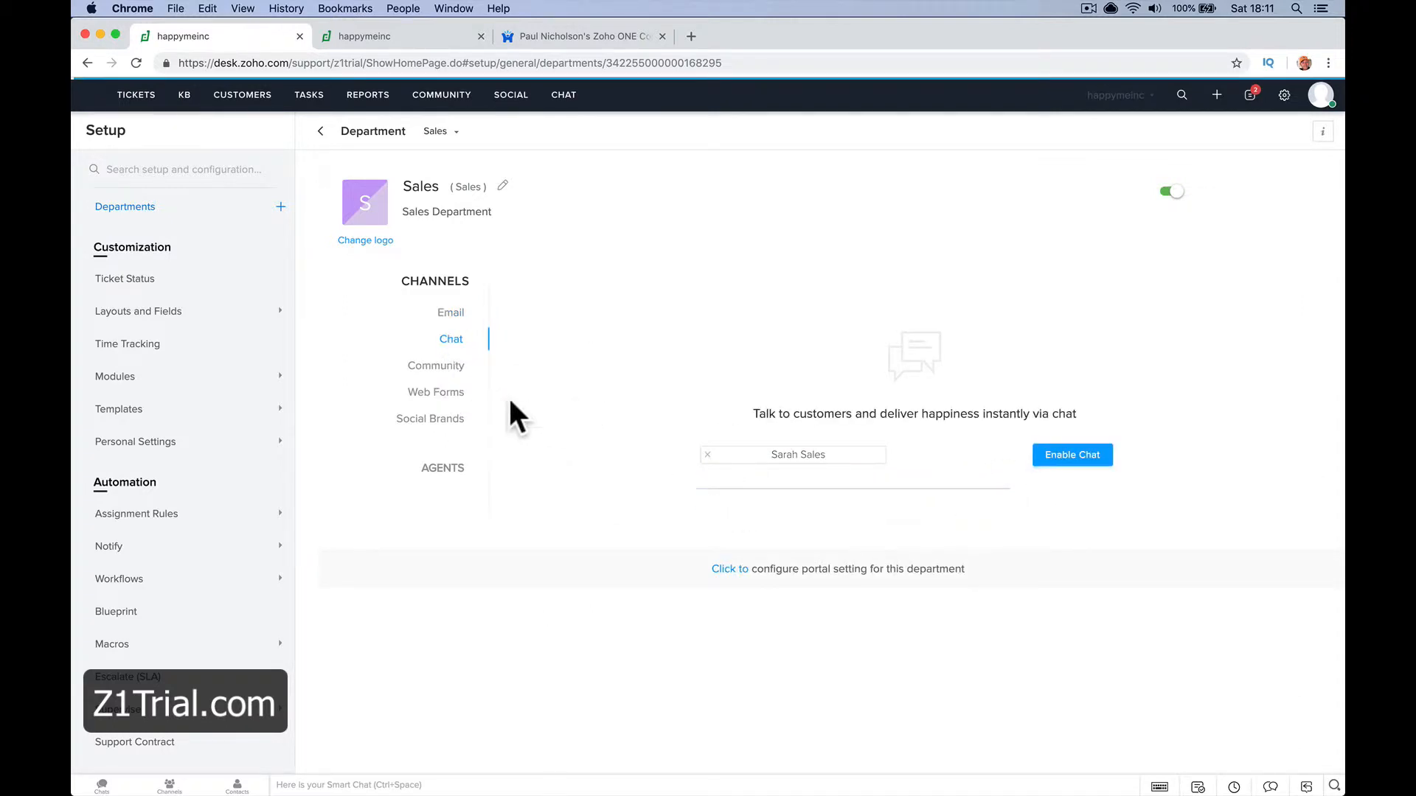
# - Look through the Sales department's Community, Web Forms and Social Brands channels and return to the department list
pyautogui.click(439, 367)
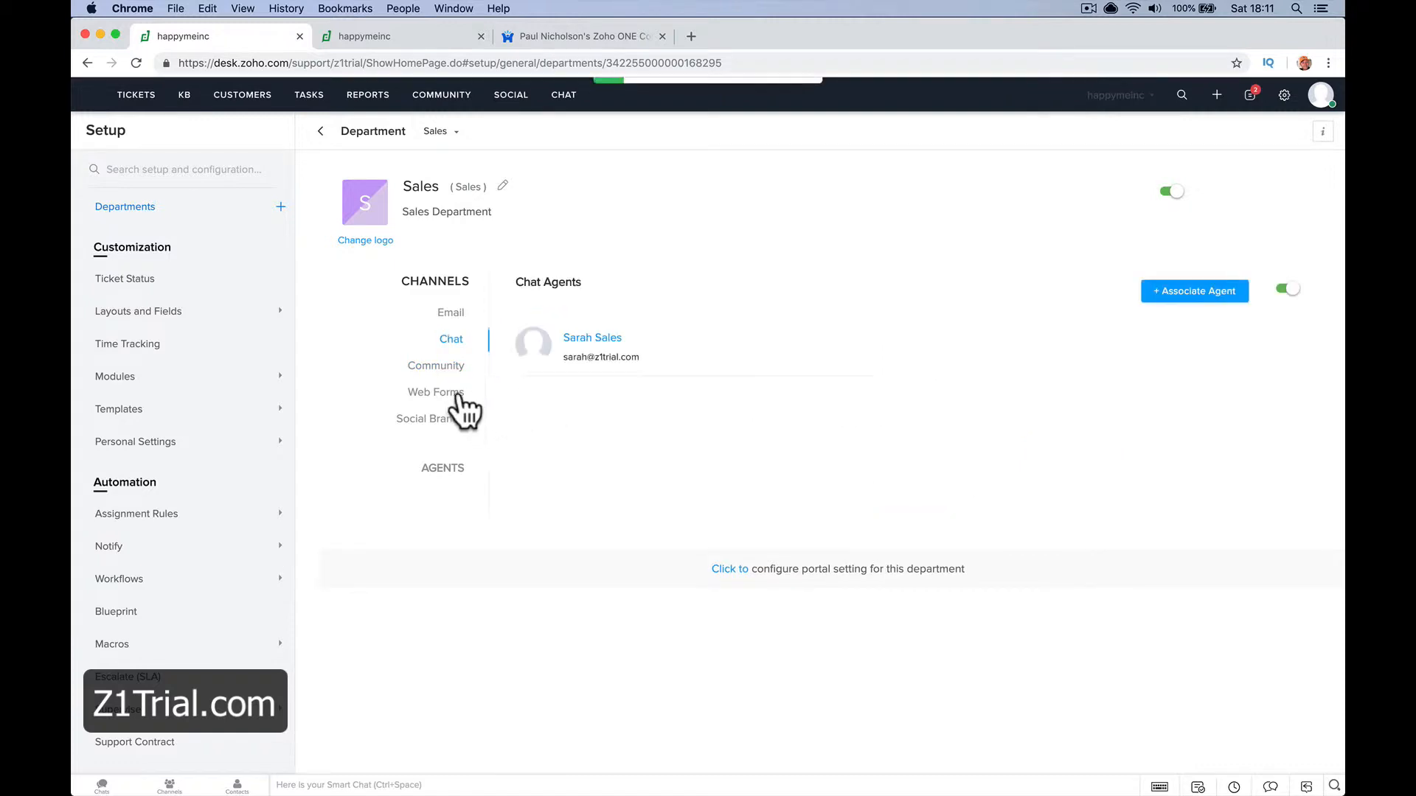
pyautogui.click(454, 391)
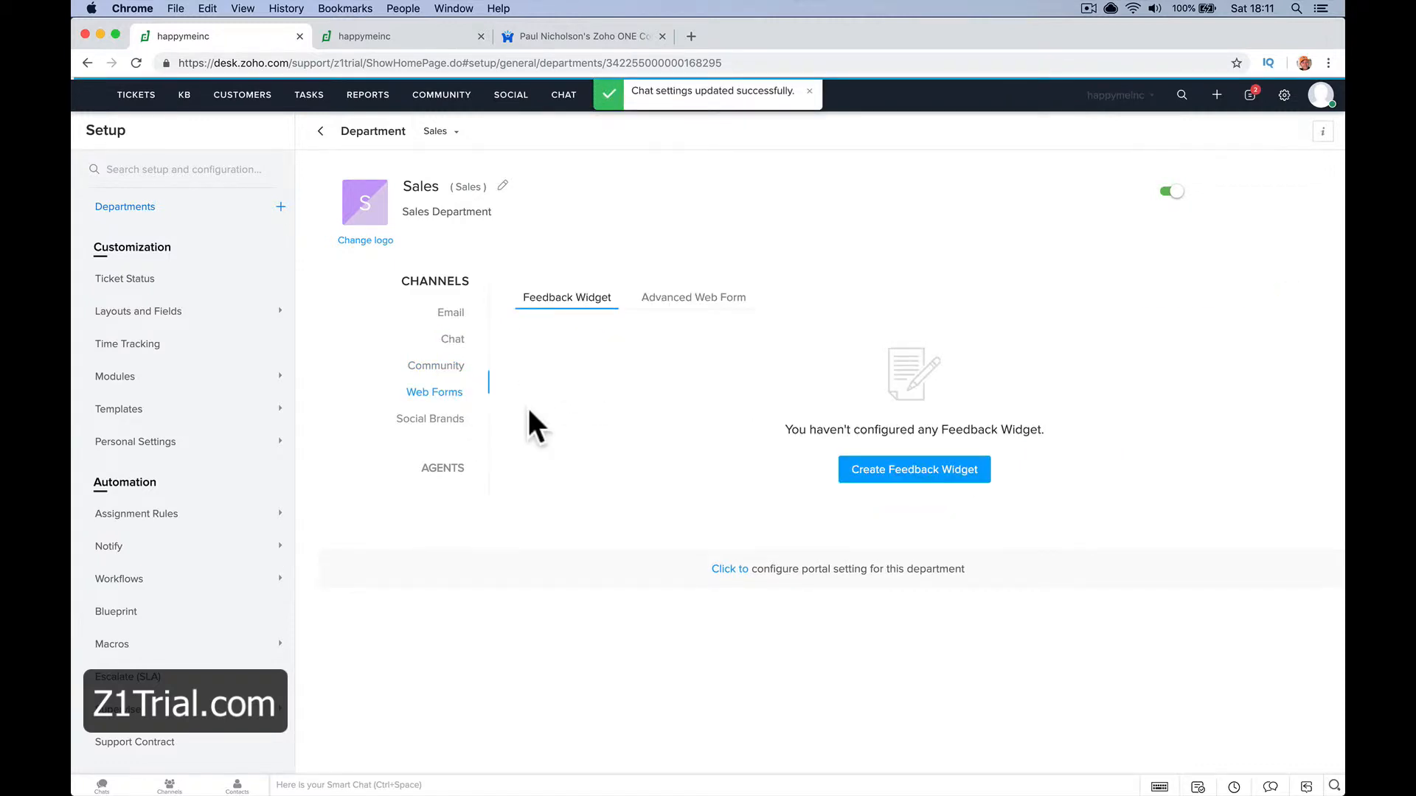
pyautogui.click(447, 419)
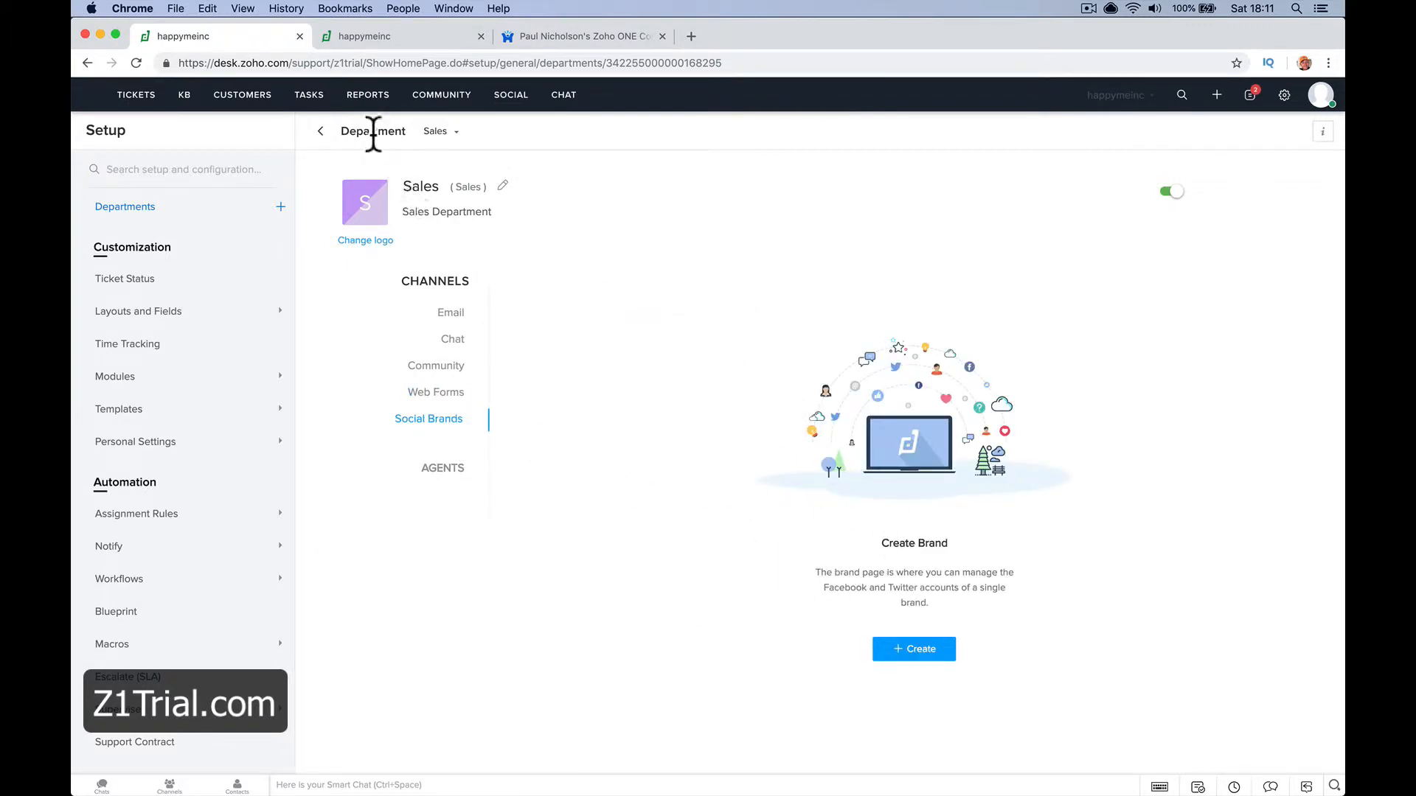
pyautogui.click(320, 131)
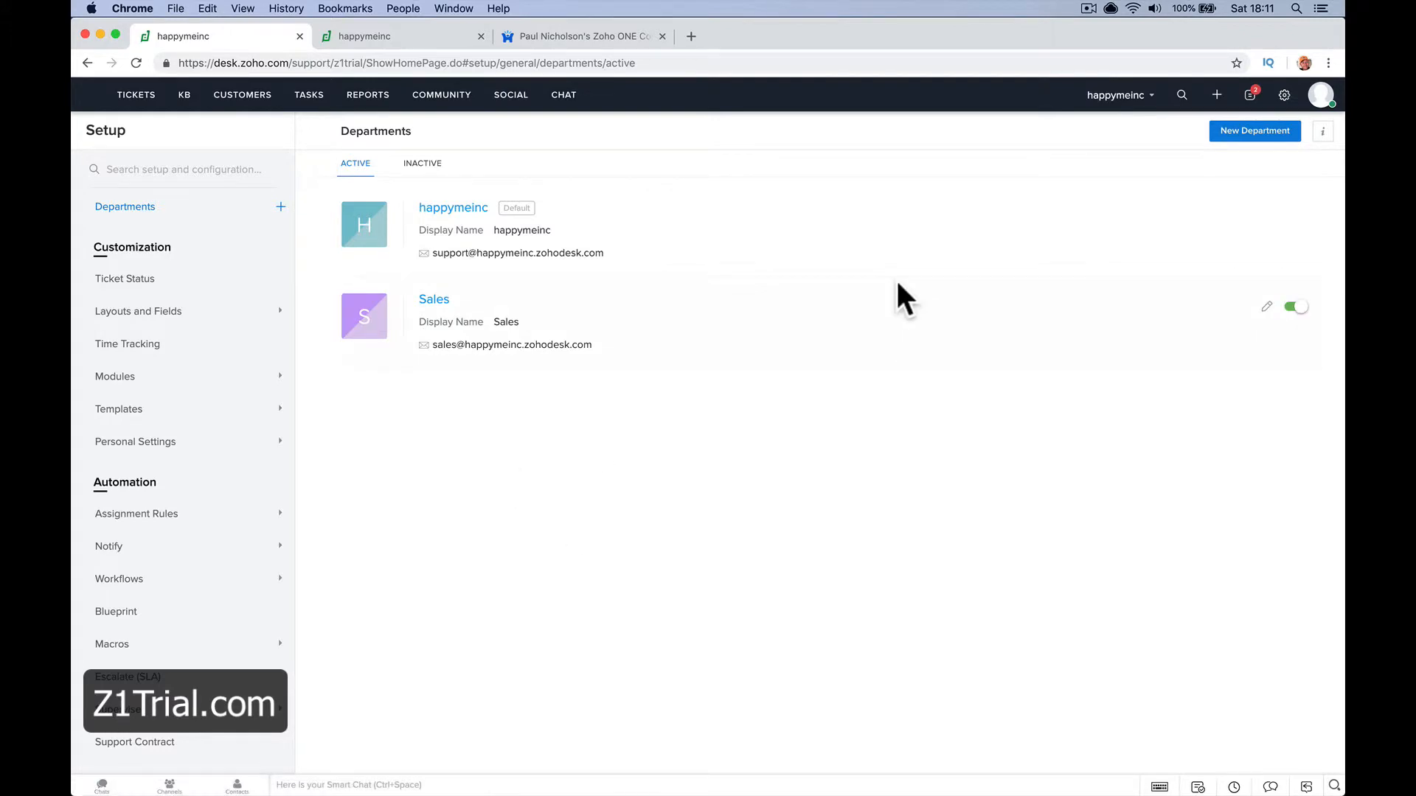
# - Start a new product in the Products setup with the name "CCTV System" and the product code CCTV1
pyautogui.click(1284, 95)
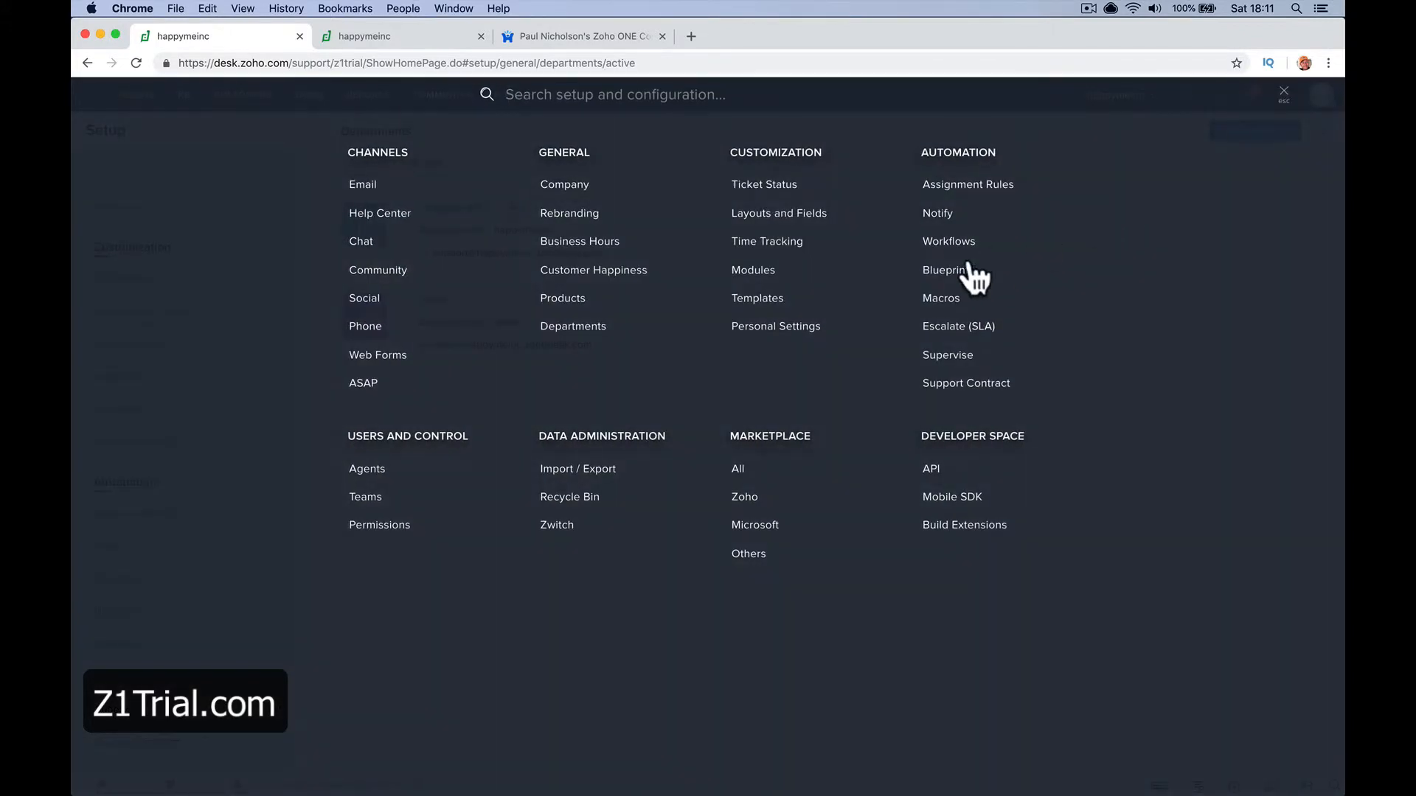
pyautogui.click(576, 301)
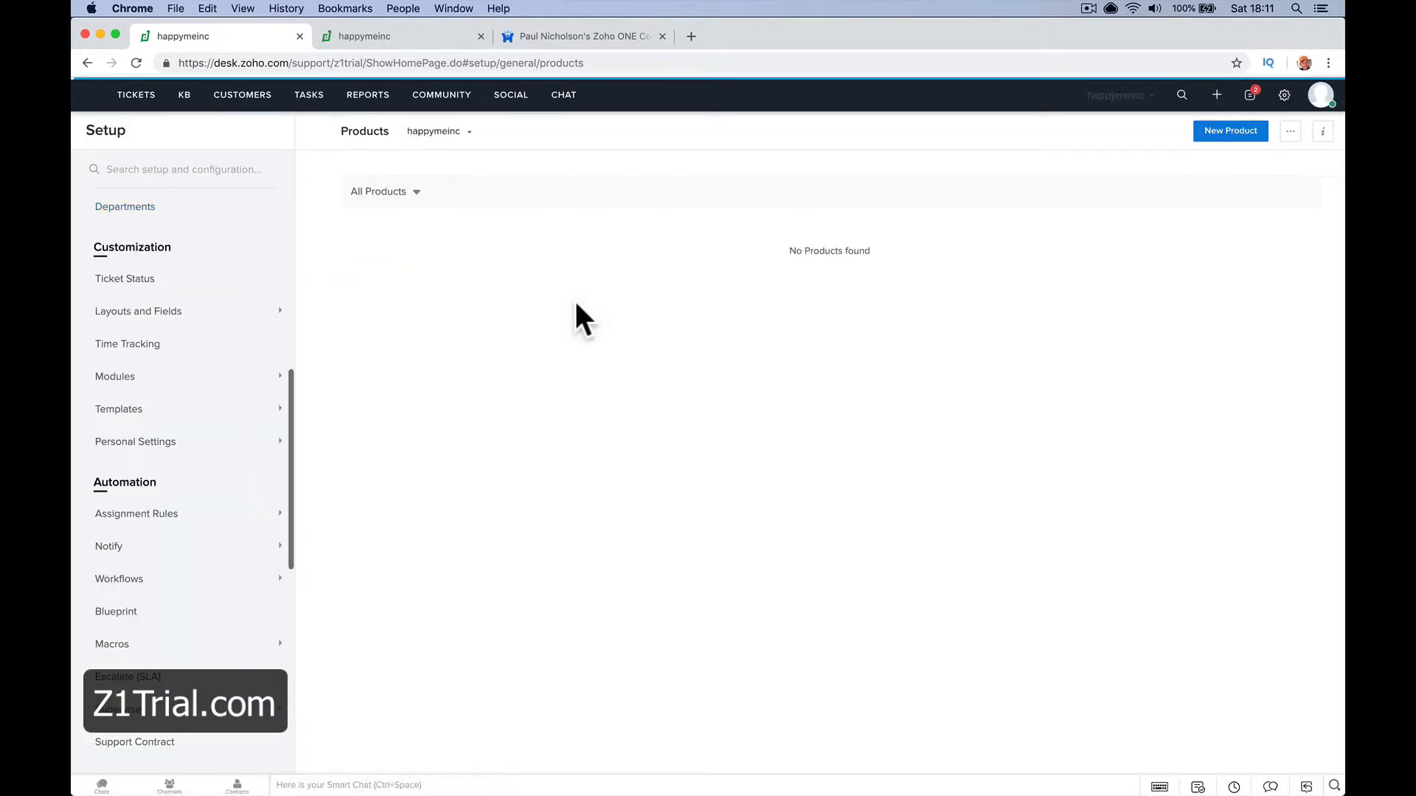
pyautogui.click(1205, 133)
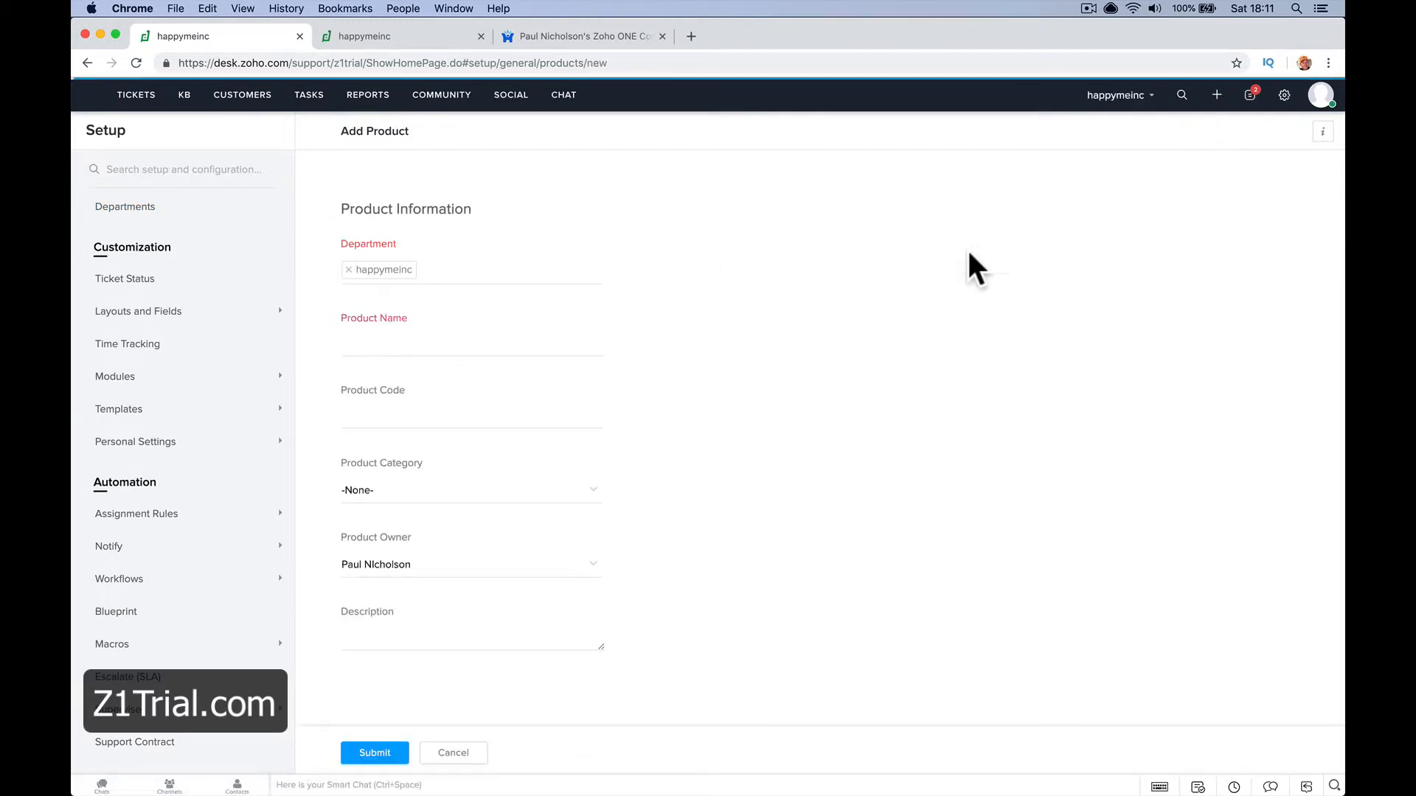
pyautogui.click(422, 343)
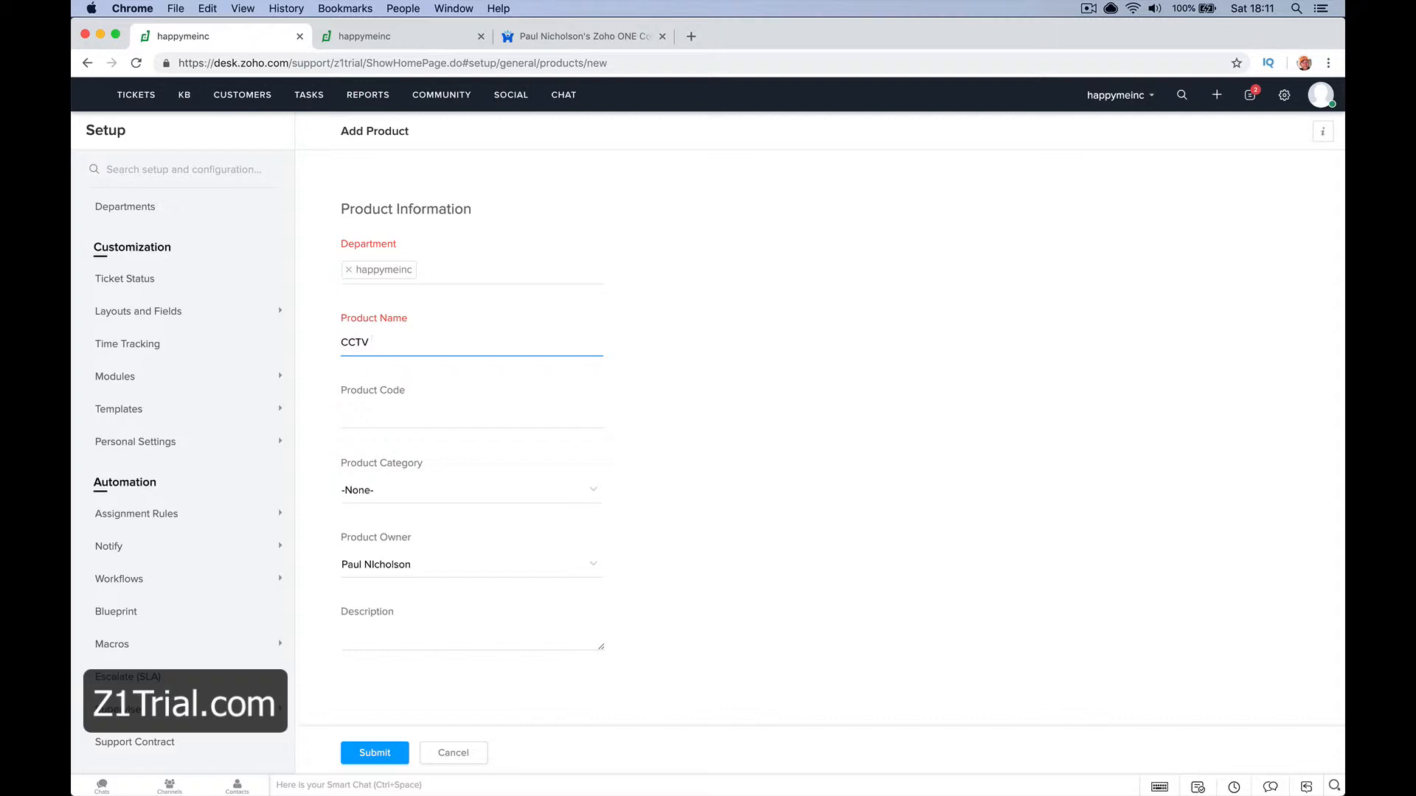
pyautogui.write('CCTV System')
pyautogui.press('Tab')
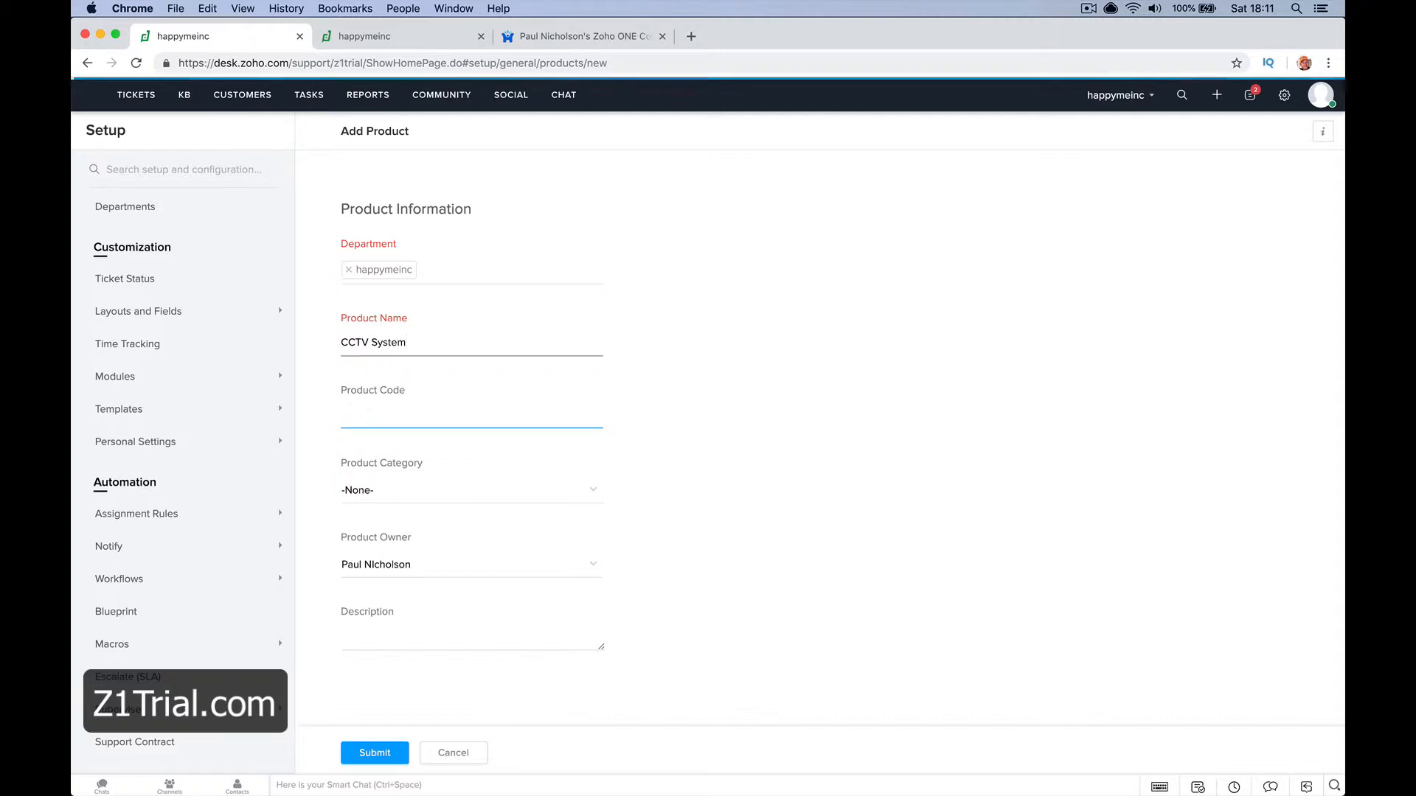
pyautogui.write('ccTV1')
pyautogui.press('Tab')
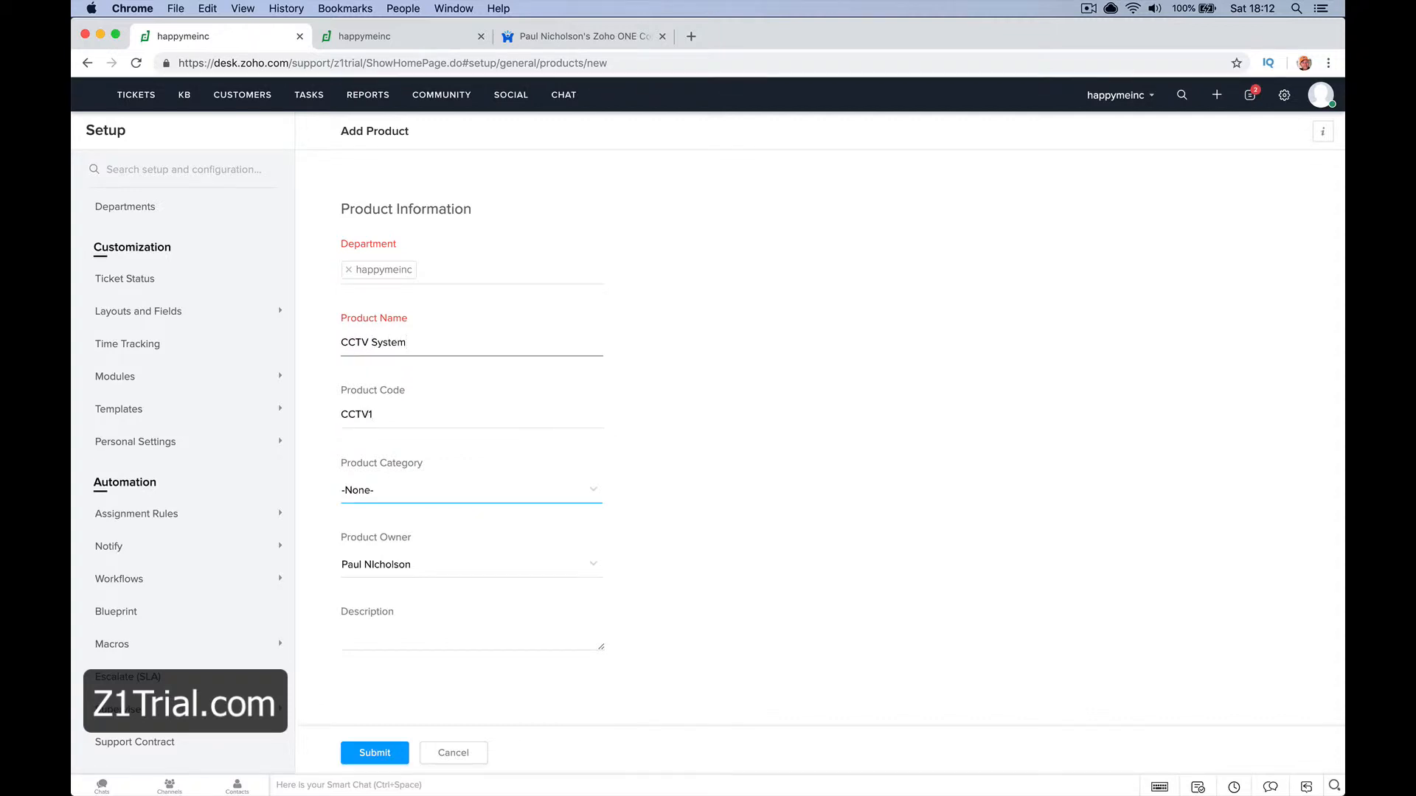
# - Set the product category to Hardware, enter the description "CCTV" and submit the product
pyautogui.click(456, 492)
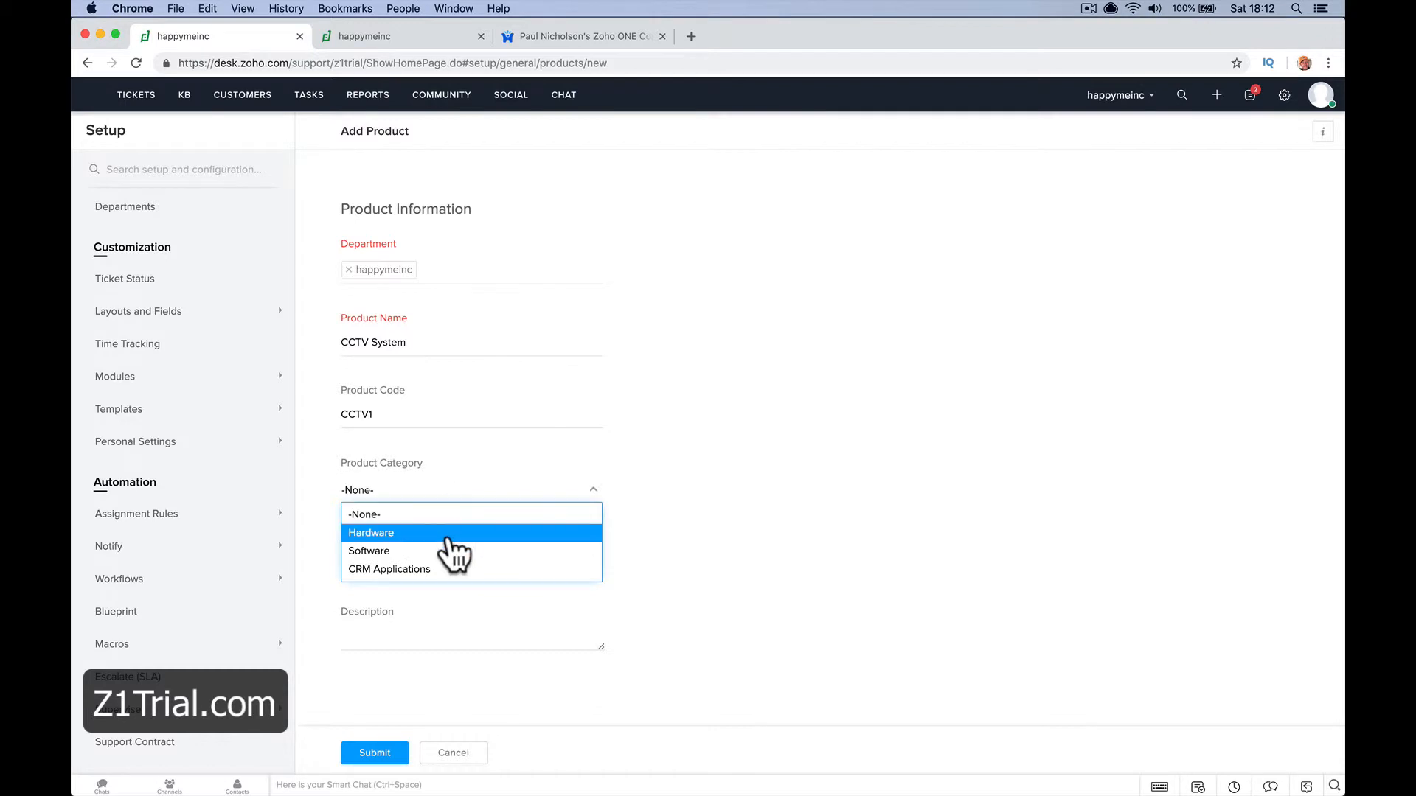
pyautogui.click(449, 534)
pyautogui.click(432, 634)
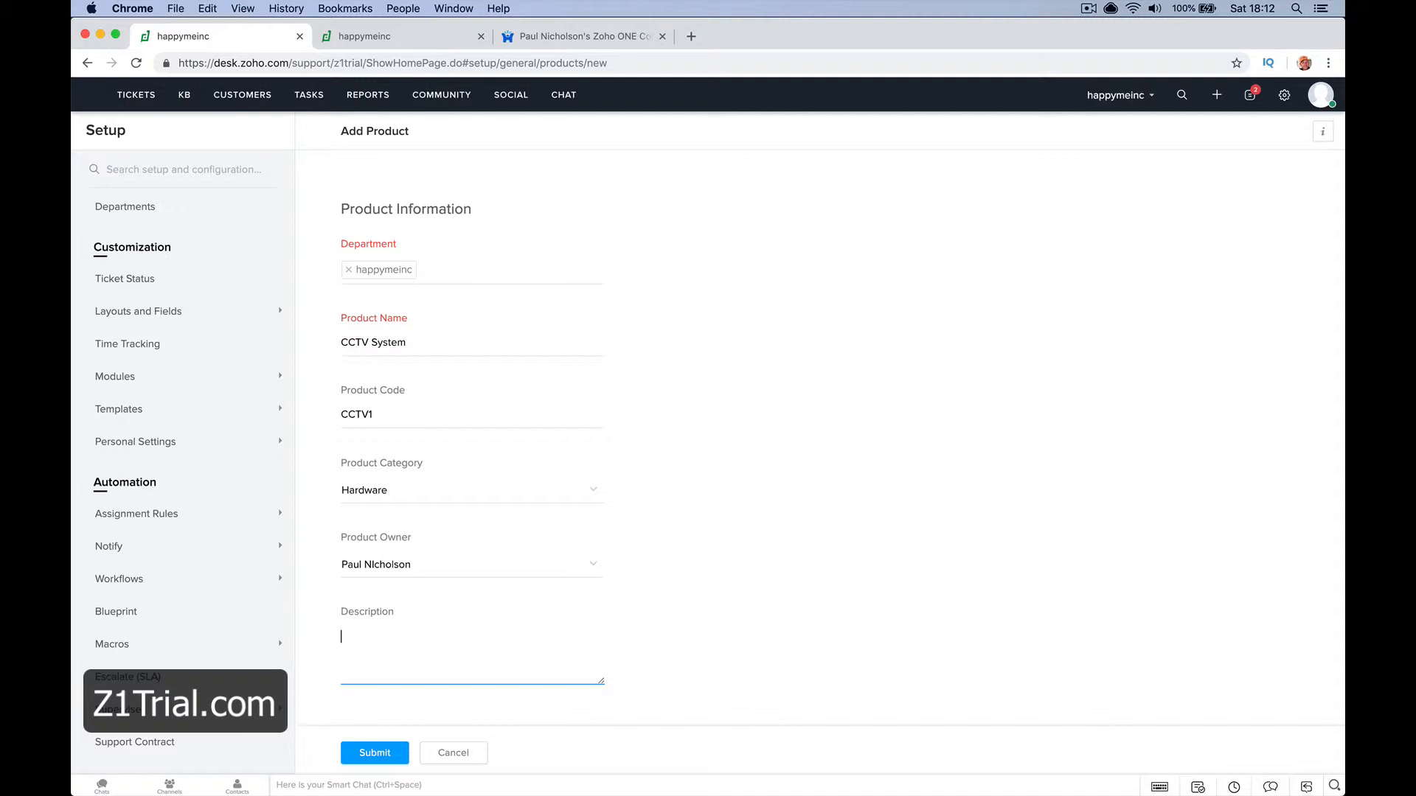
pyautogui.click(375, 754)
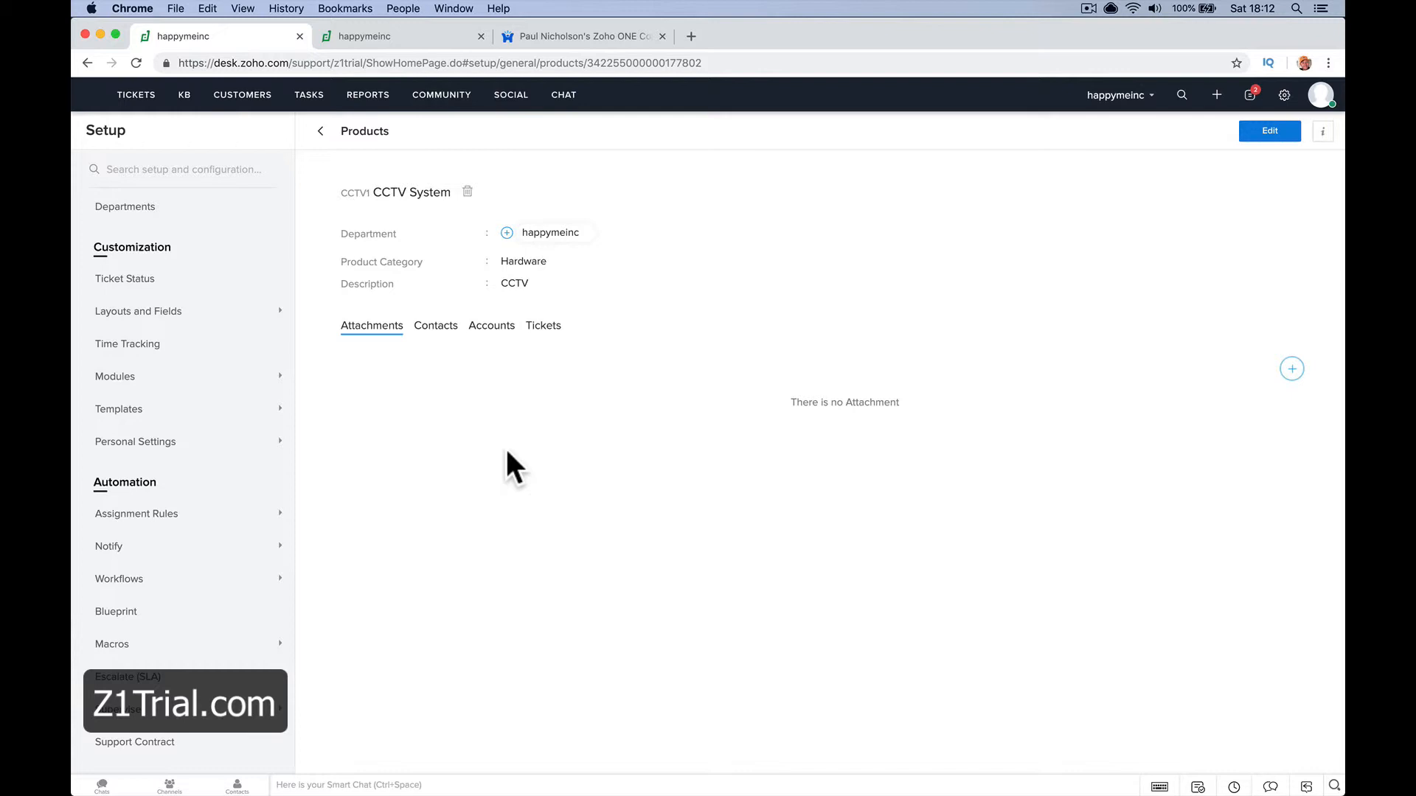
# - Review the workflow rules, the Blueprint automation page and the list of active agents
pyautogui.click(217, 583)
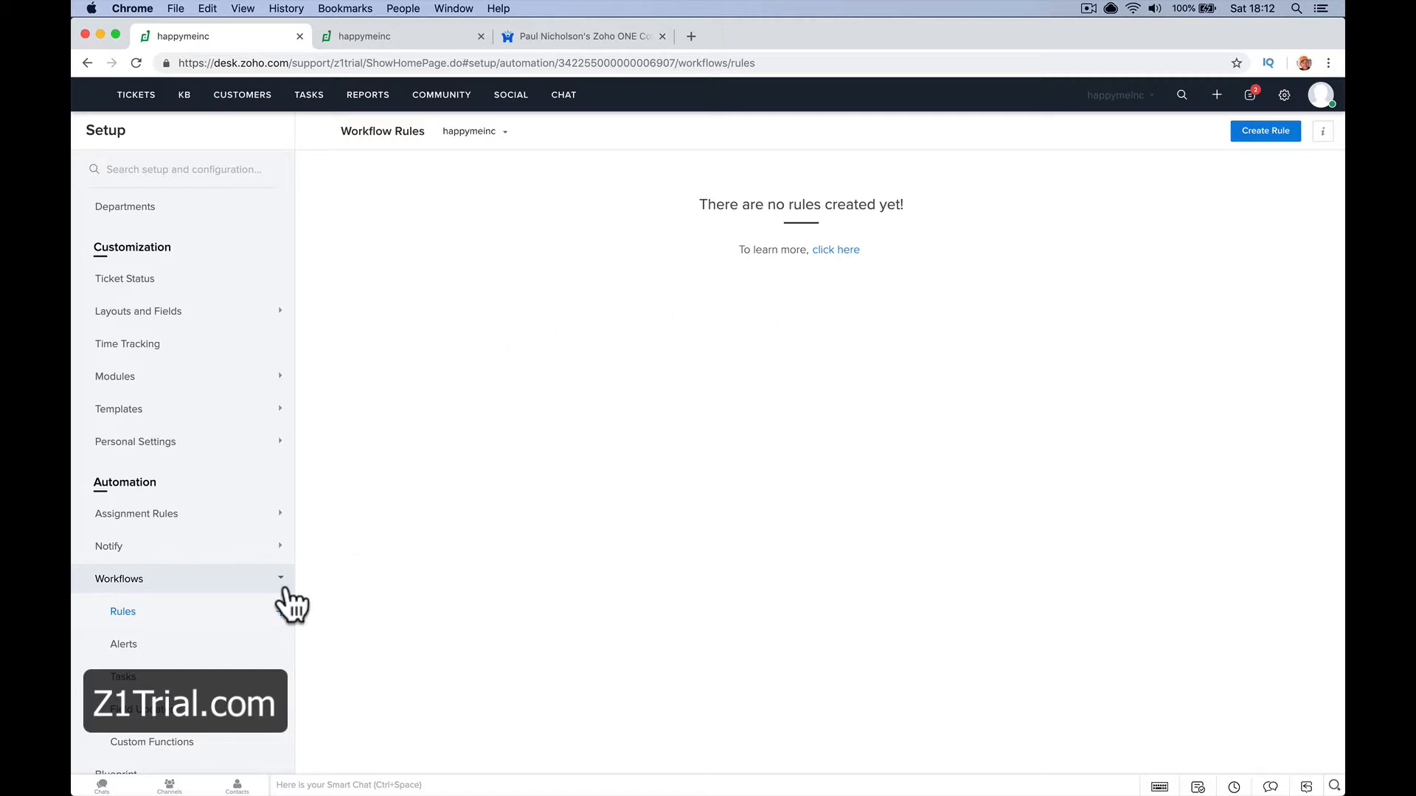
pyautogui.scroll(-3, 292, 604)
pyautogui.click(116, 672)
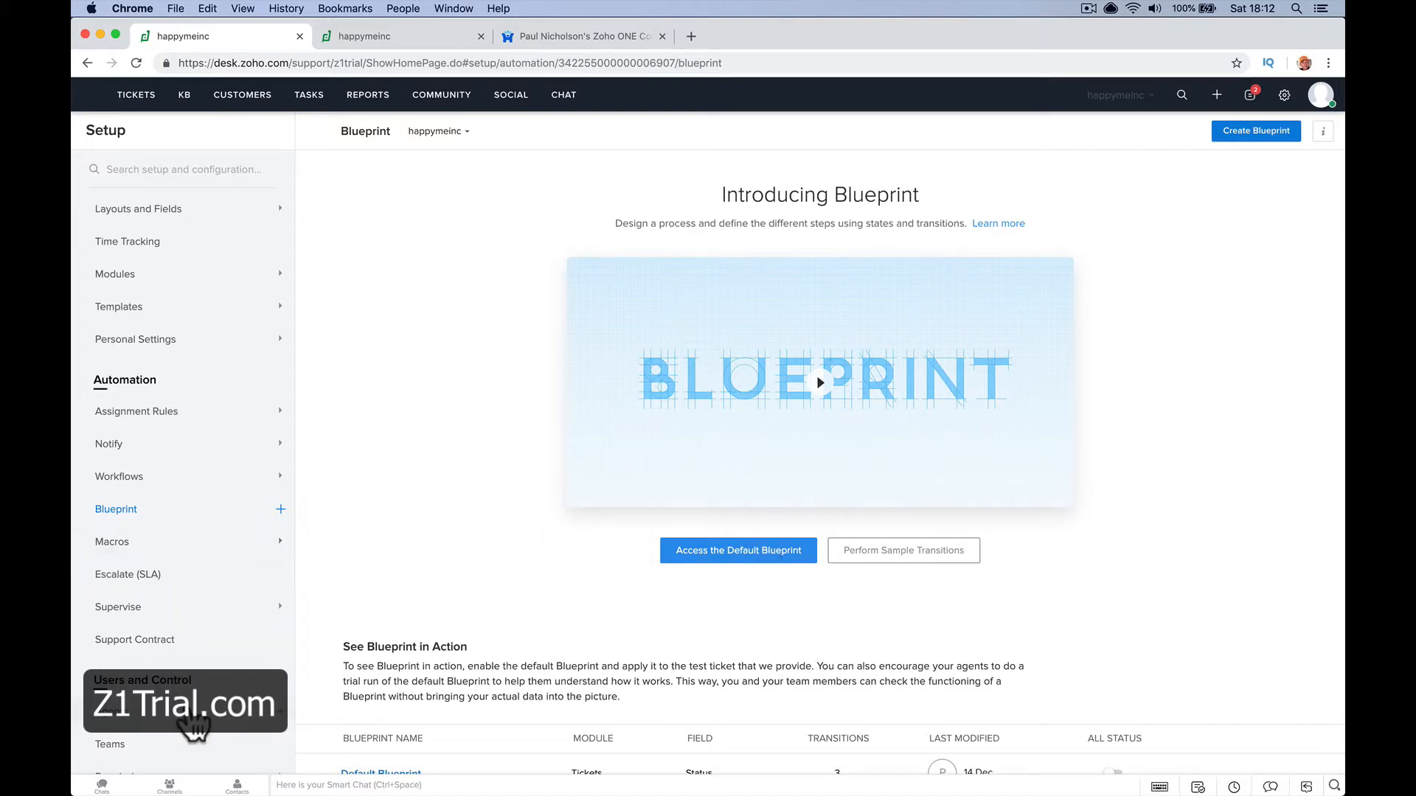
pyautogui.click(195, 712)
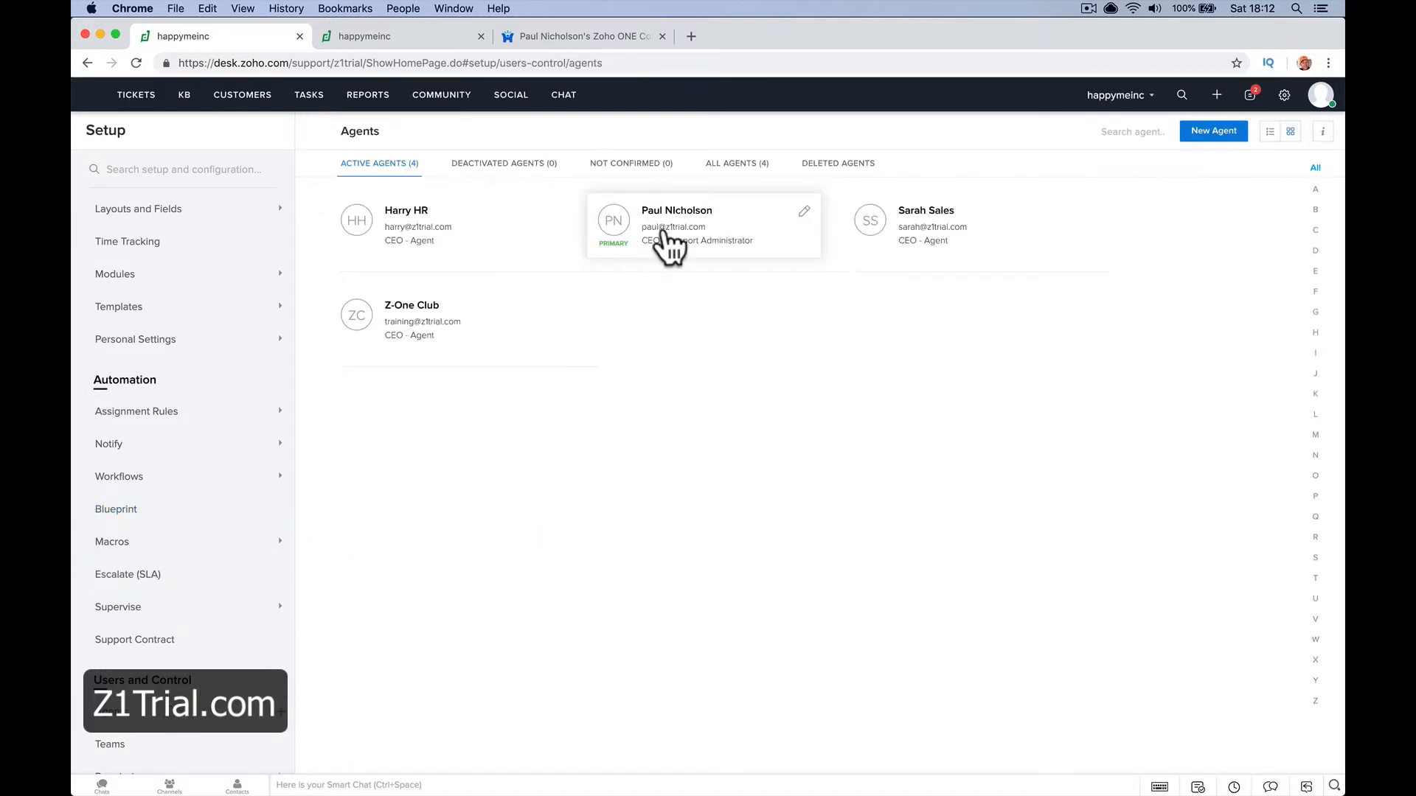
pyautogui.moveTo(494, 358)
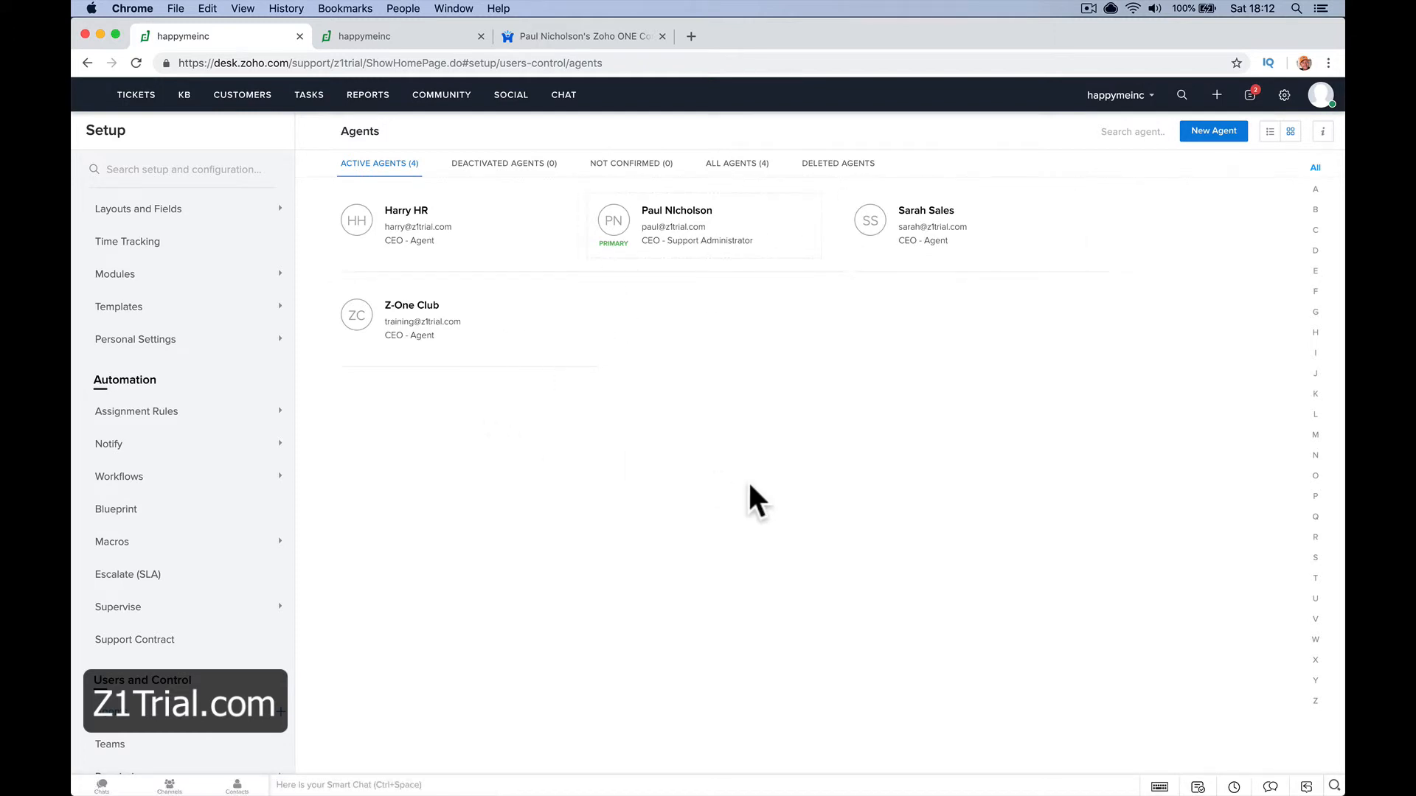
# - Open the module organizer and try out reordering with the Tickets module, leaving it in first place
pyautogui.scroll(1, 189, 373)
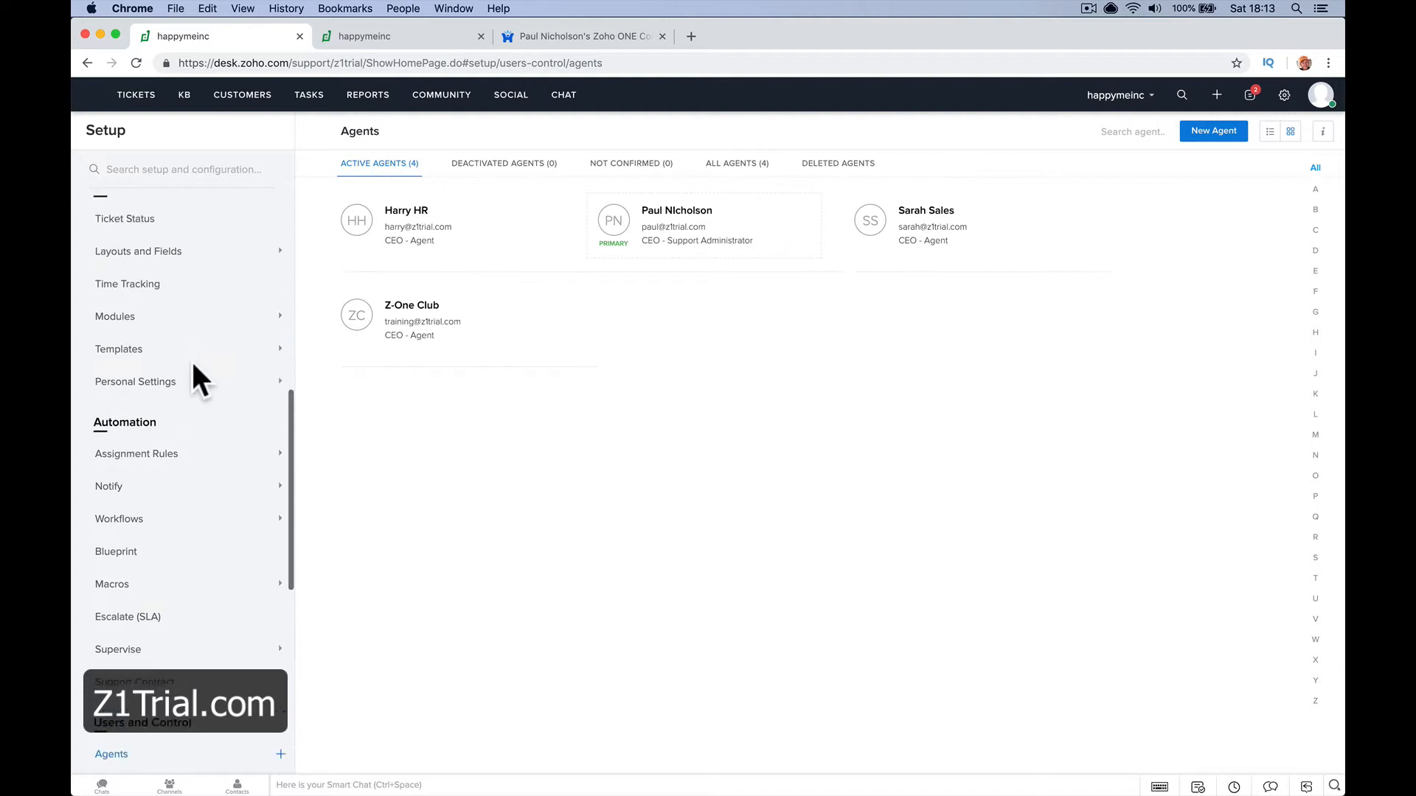
pyautogui.click(166, 324)
pyautogui.click(181, 355)
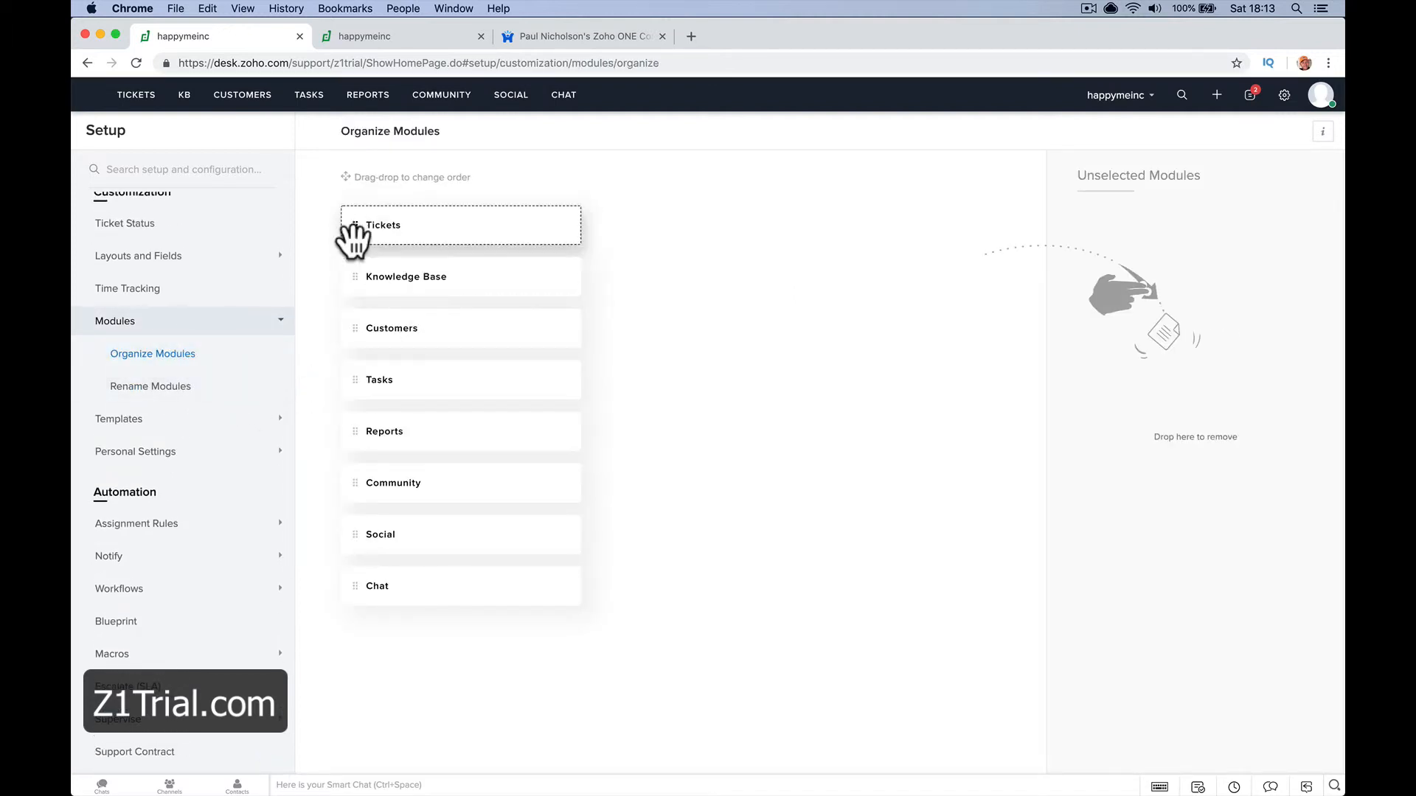
pyautogui.moveTo(354, 236)
pyautogui.mouseDown()
pyautogui.moveTo(357, 460)
pyautogui.moveTo(357, 228)
pyautogui.mouseUp()
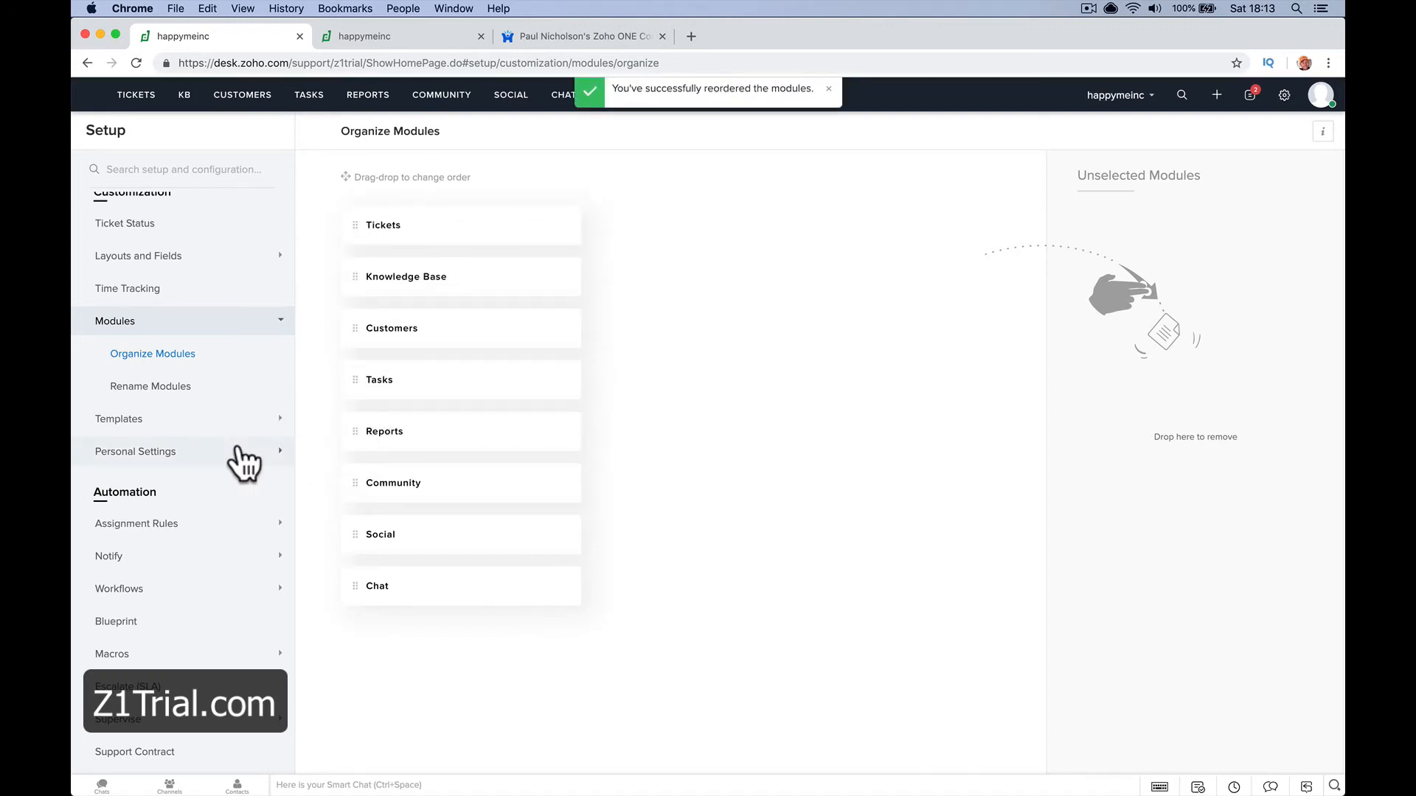
# - View the module renaming settings and inspect the display name options for the Contracts module without saving
pyautogui.scroll(1, 214, 449)
pyautogui.click(180, 433)
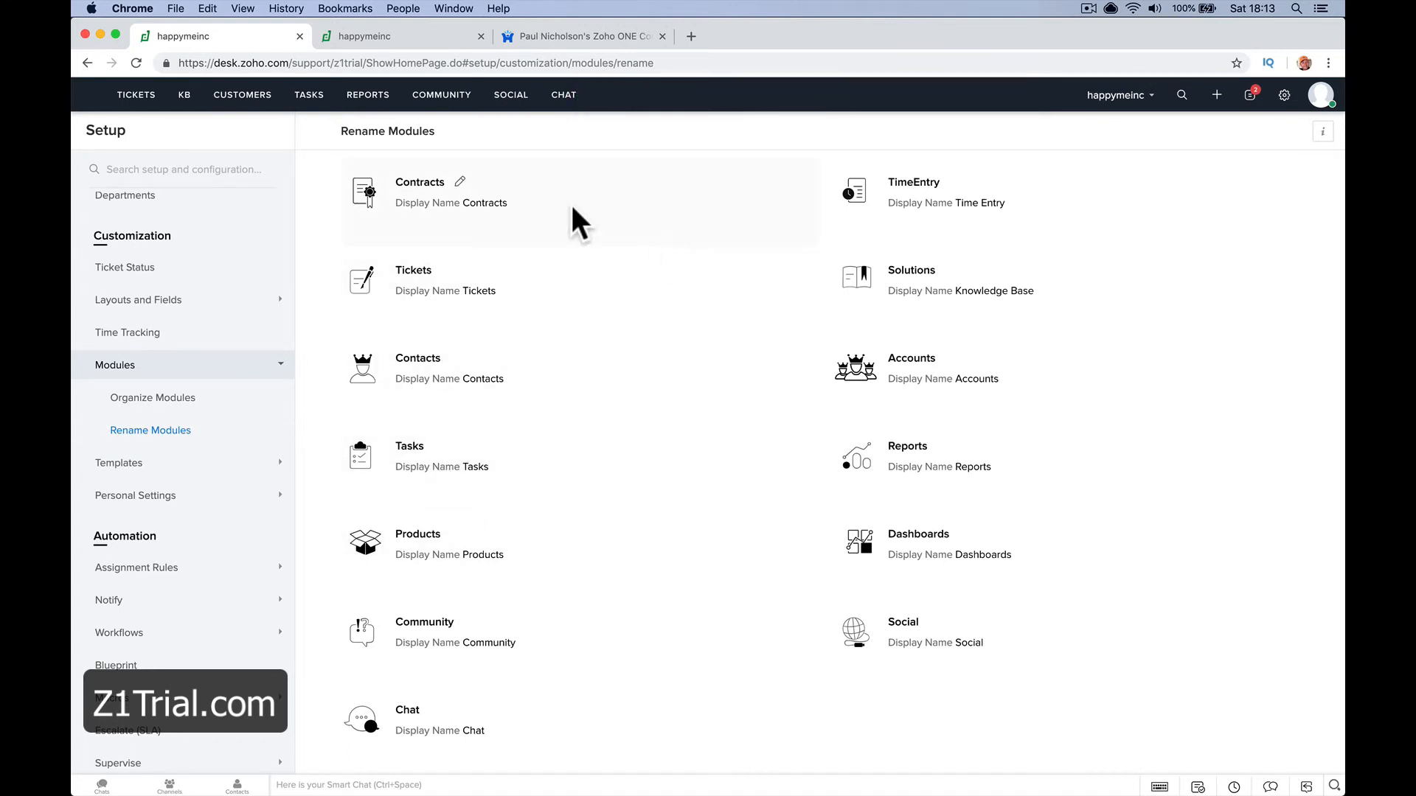
pyautogui.click(461, 180)
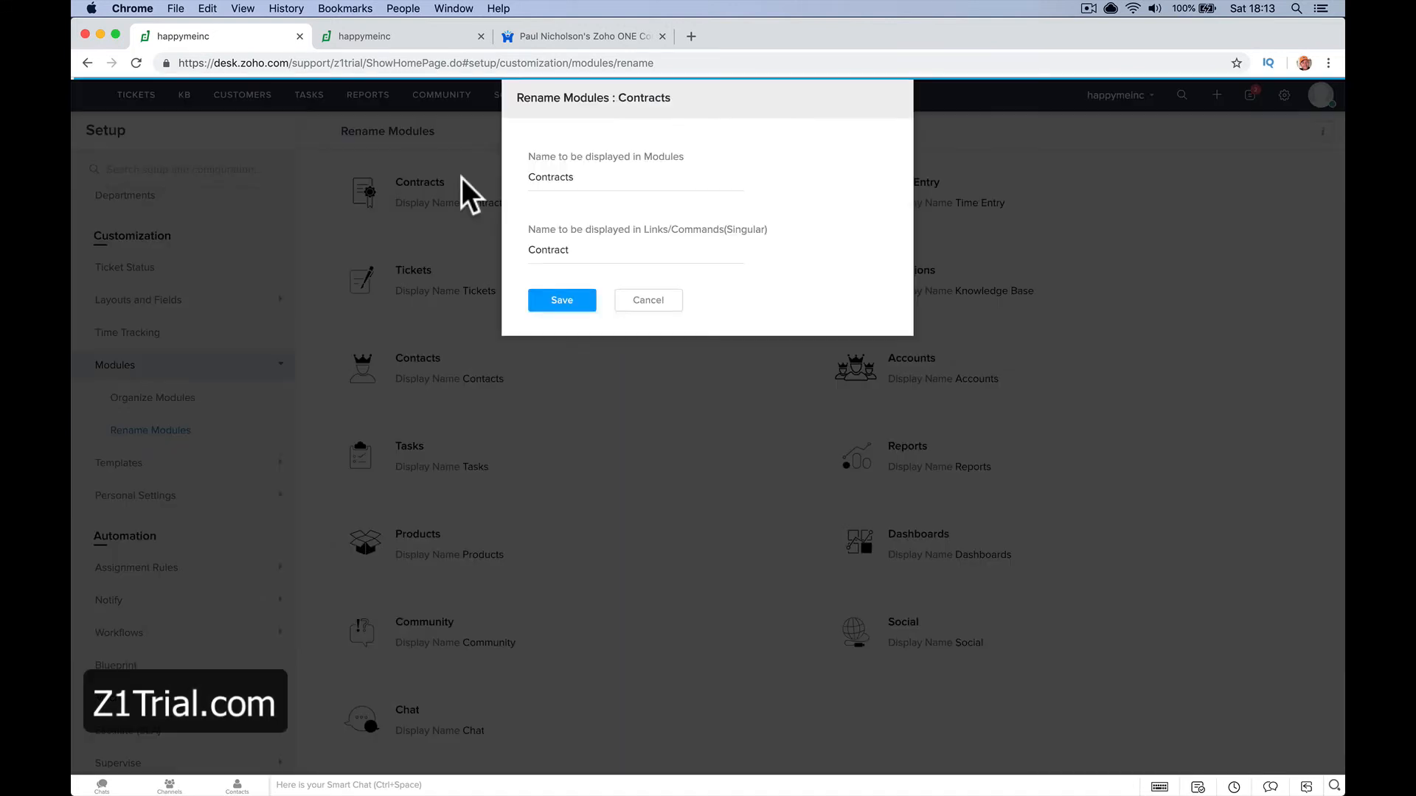
pyautogui.doubleClick(587, 184)
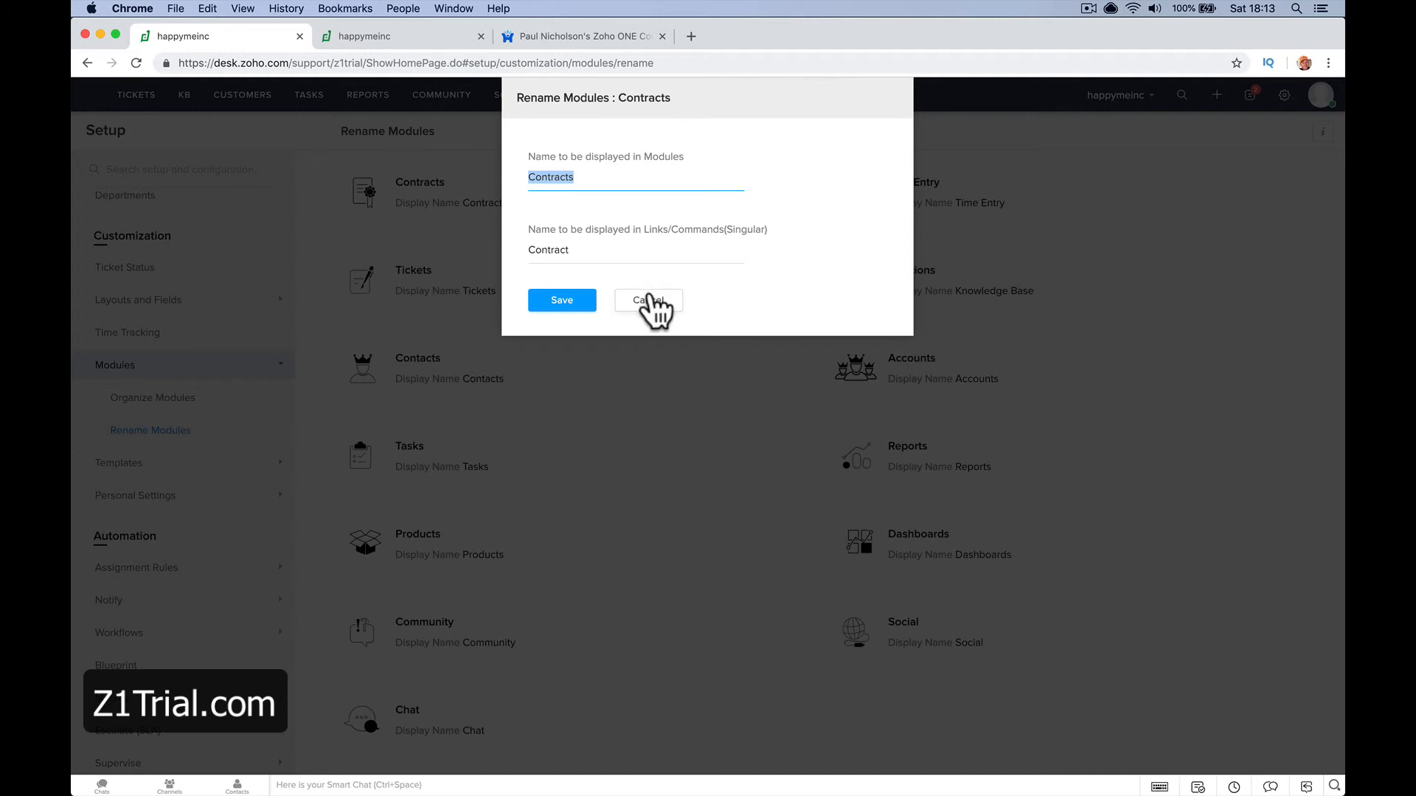
pyautogui.click(621, 299)
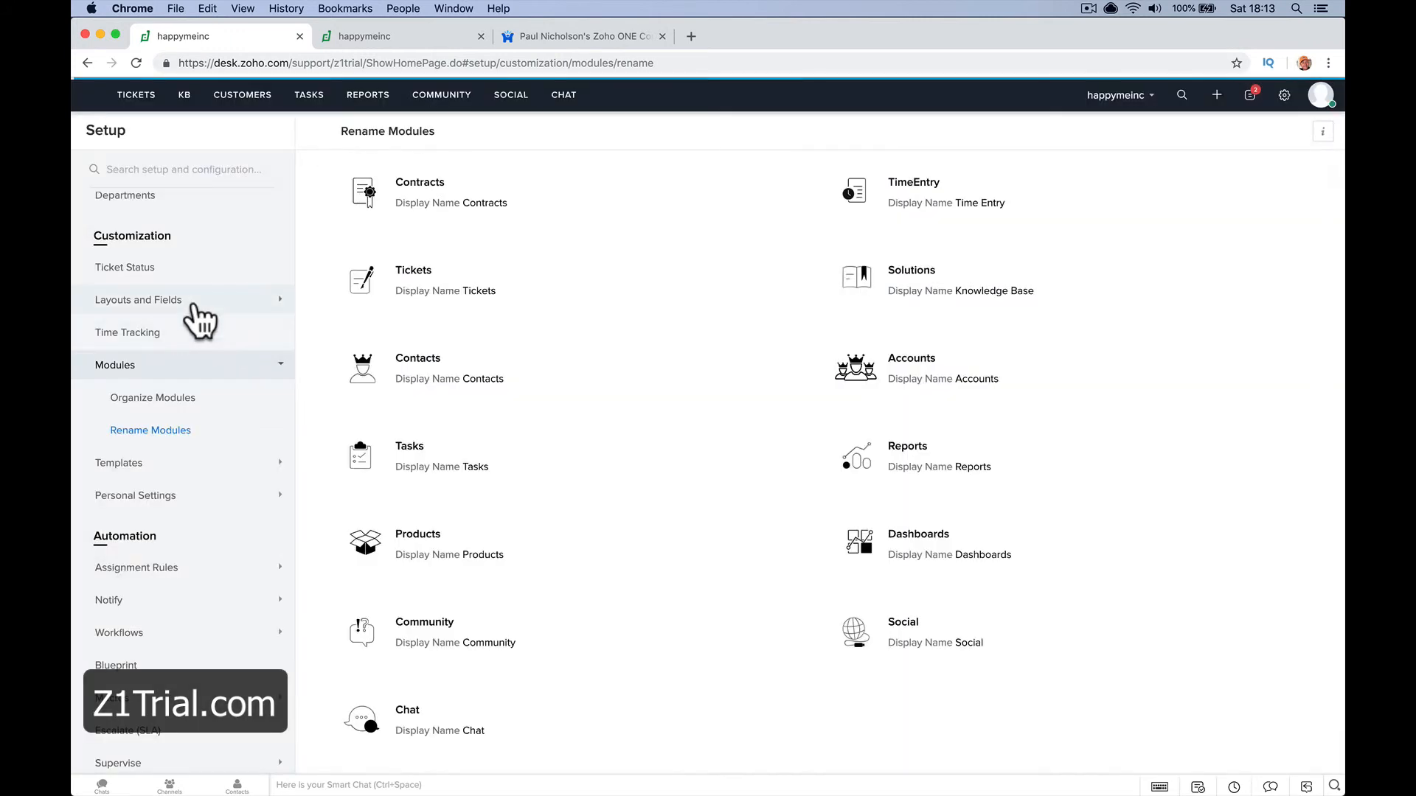
# - Review the Tickets layout, covering the fields under Ticket Information and Additional Information
pyautogui.click(184, 301)
pyautogui.click(171, 335)
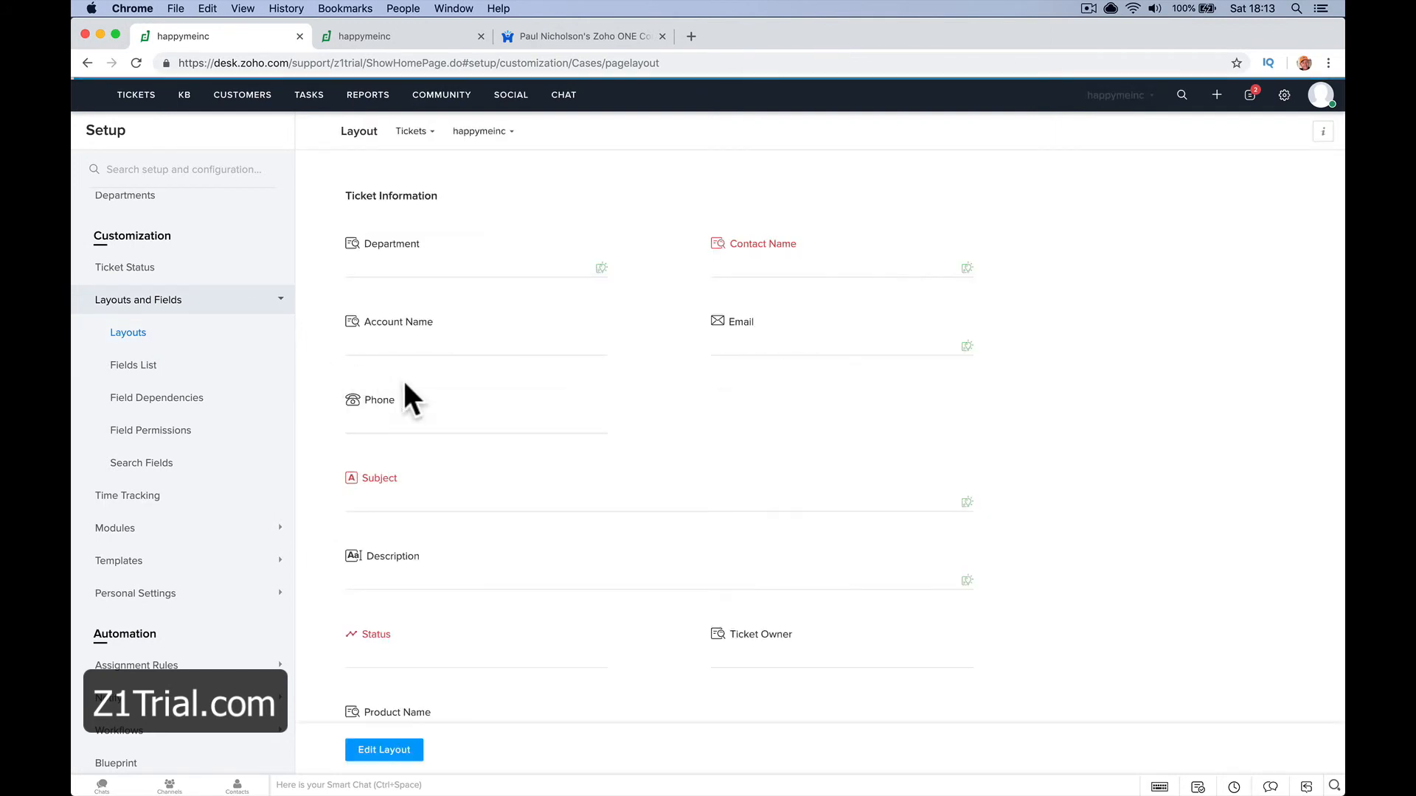
pyautogui.scroll(-5, 560, 481)
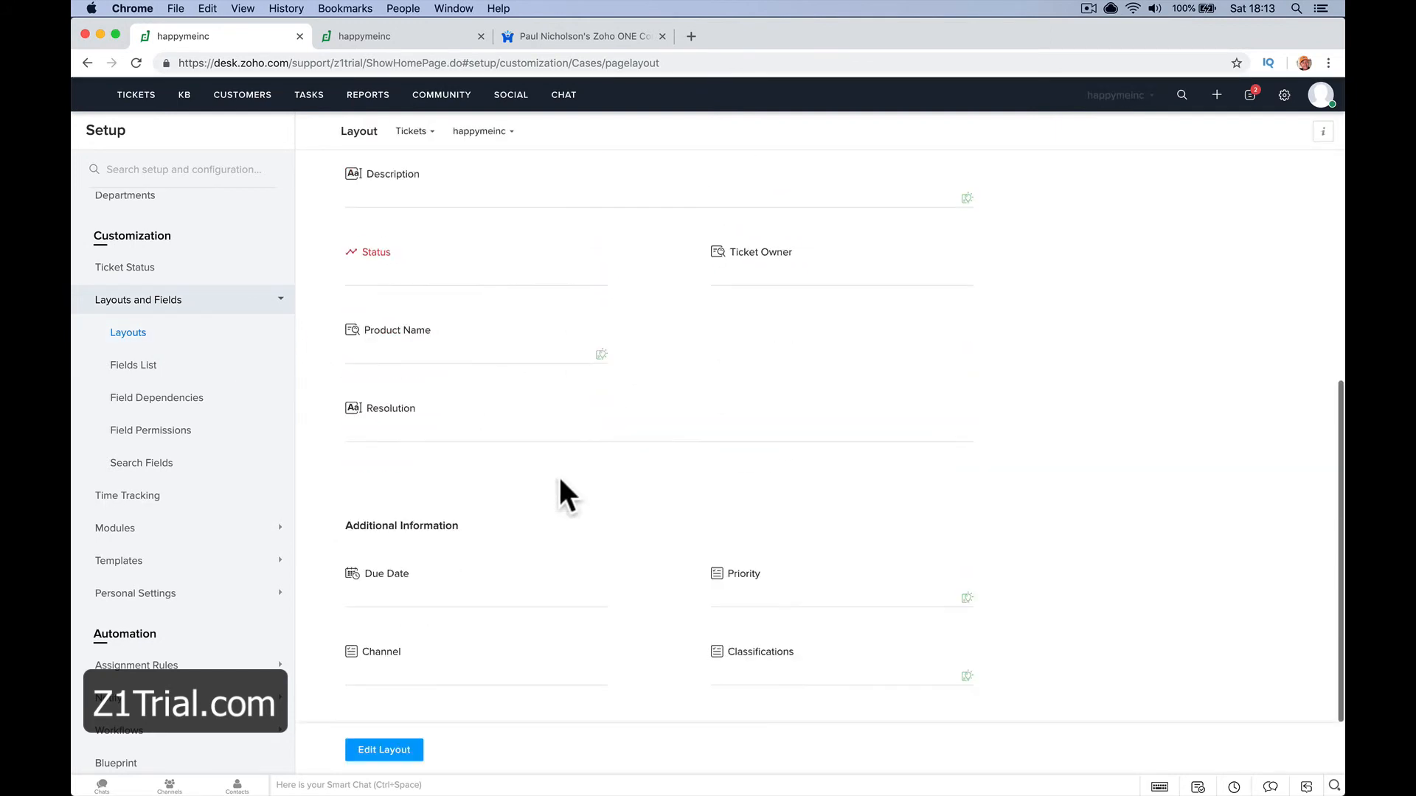
pyautogui.scroll(5, 542, 509)
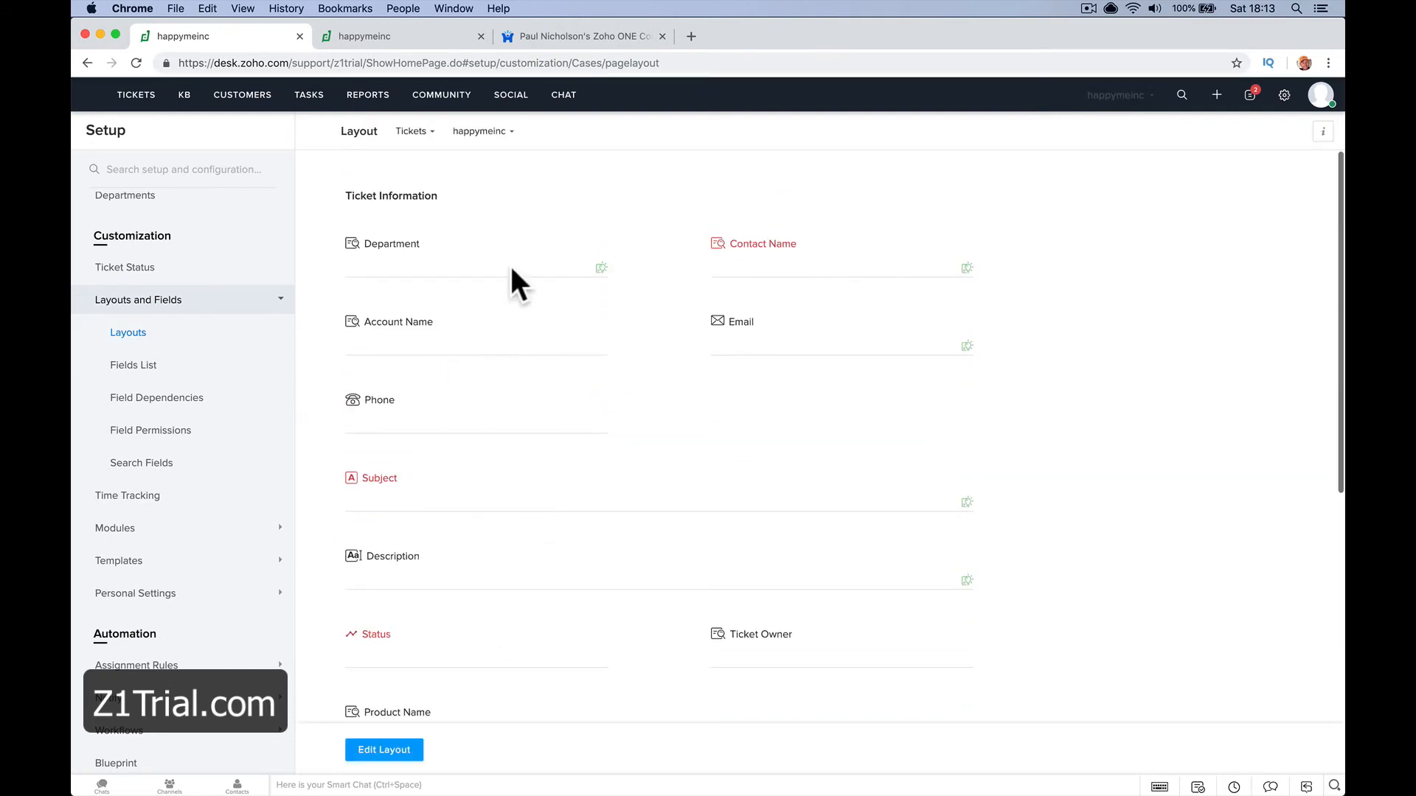
# - Try adding an Email field to the Ticket Information section of the Tickets layout, and cancel the layout edit
pyautogui.click(394, 751)
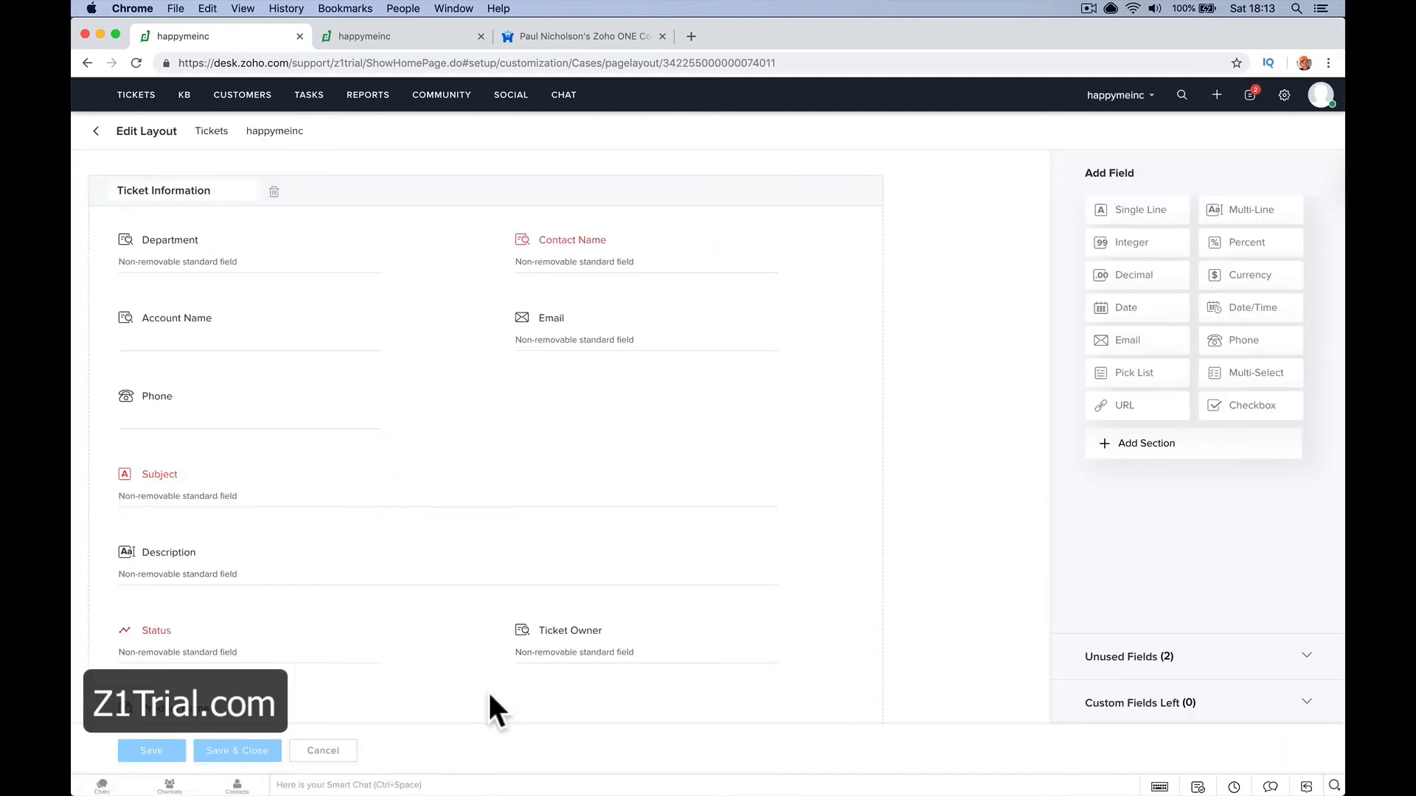
pyautogui.moveTo(1122, 330); pyautogui.dragTo(489, 458)
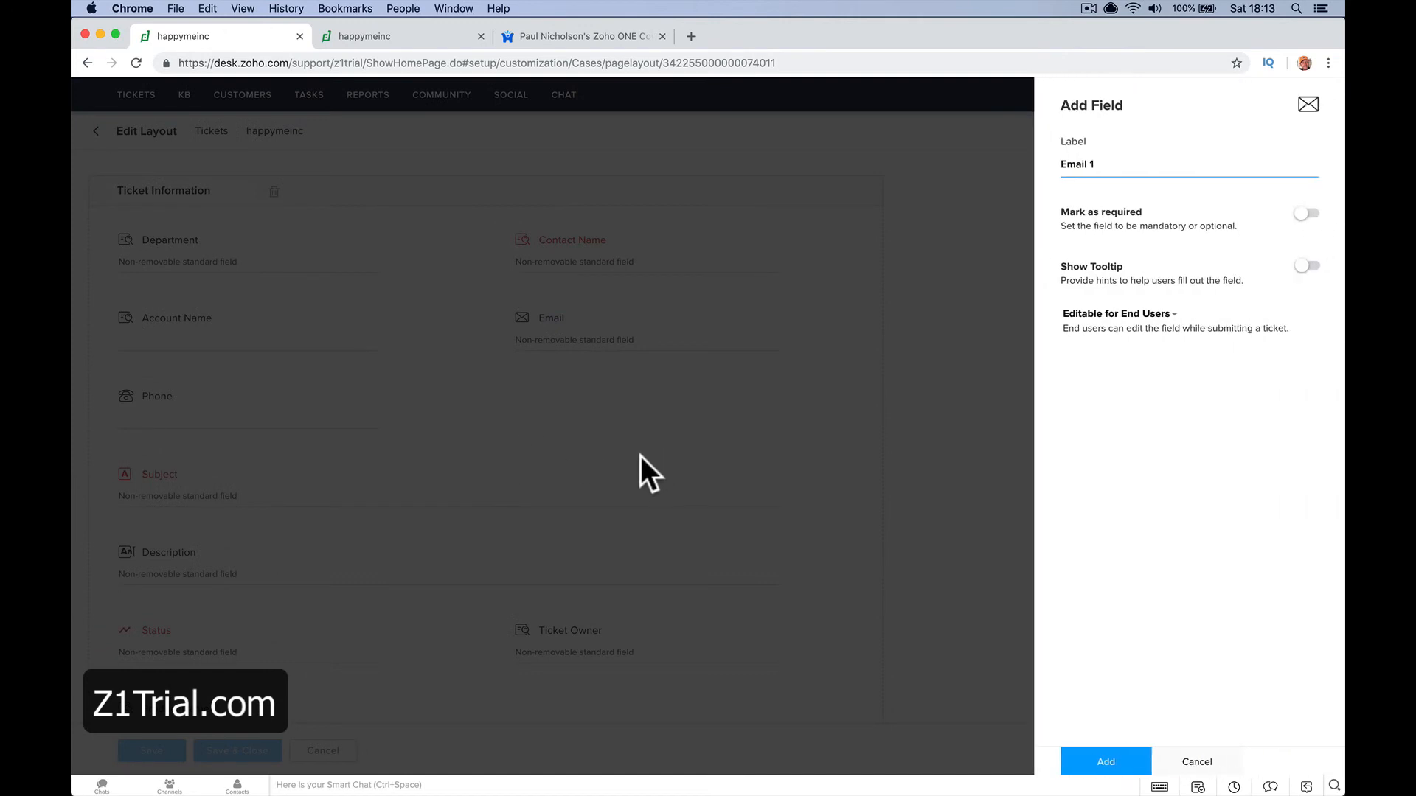
pyautogui.click(1196, 763)
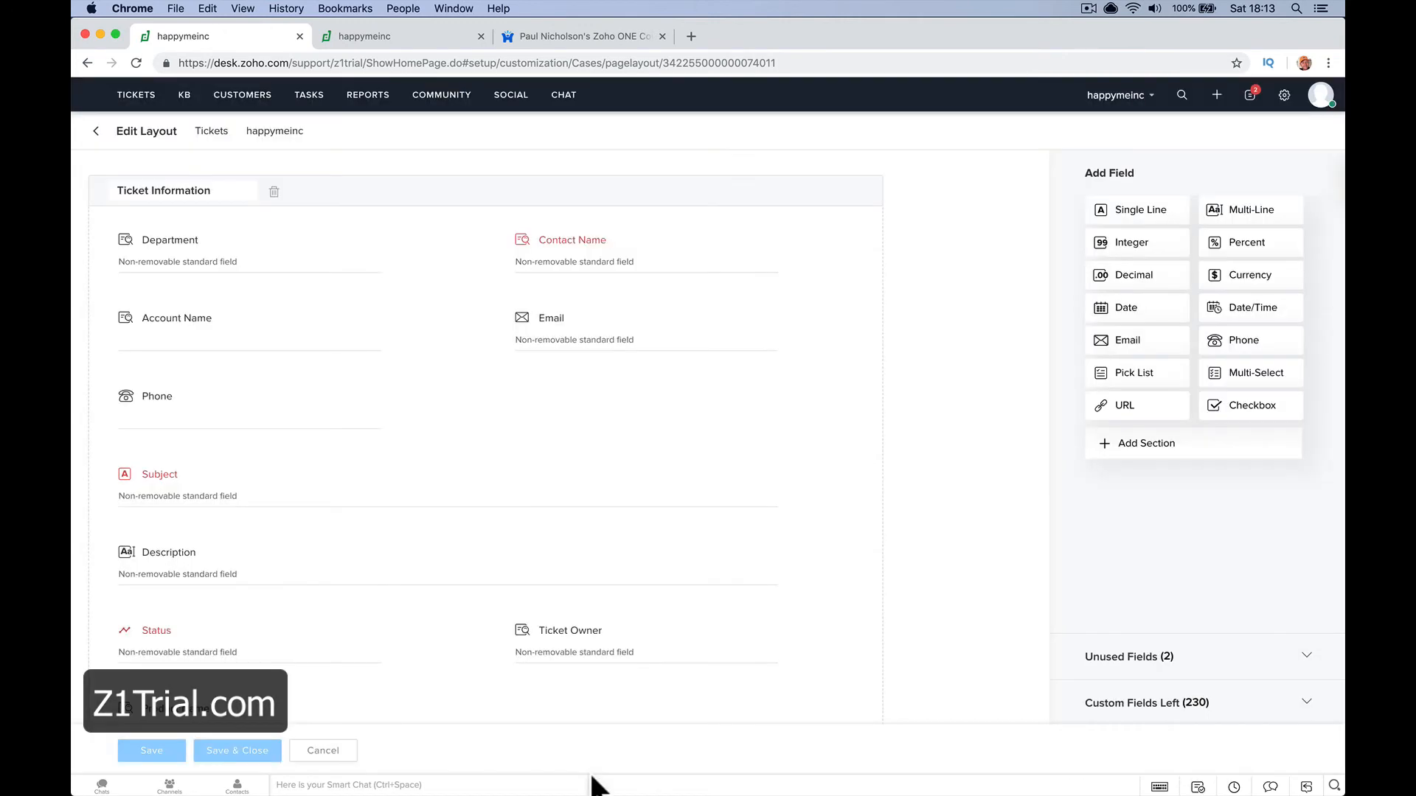
pyautogui.click(340, 758)
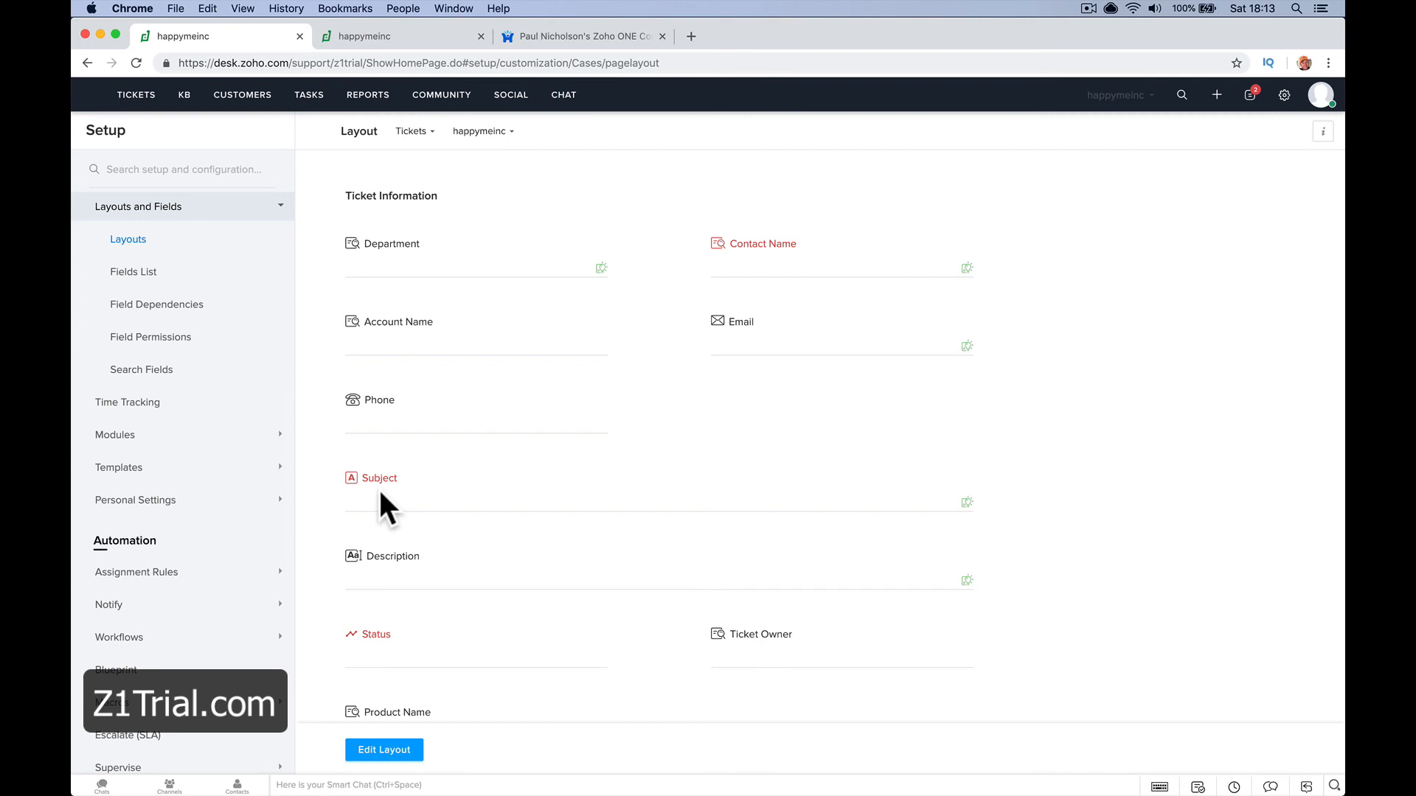
# - Review the general company details and the company logo page in the rebranding settings
pyautogui.scroll(3, 281, 375)
pyautogui.scroll(8, 282, 375)
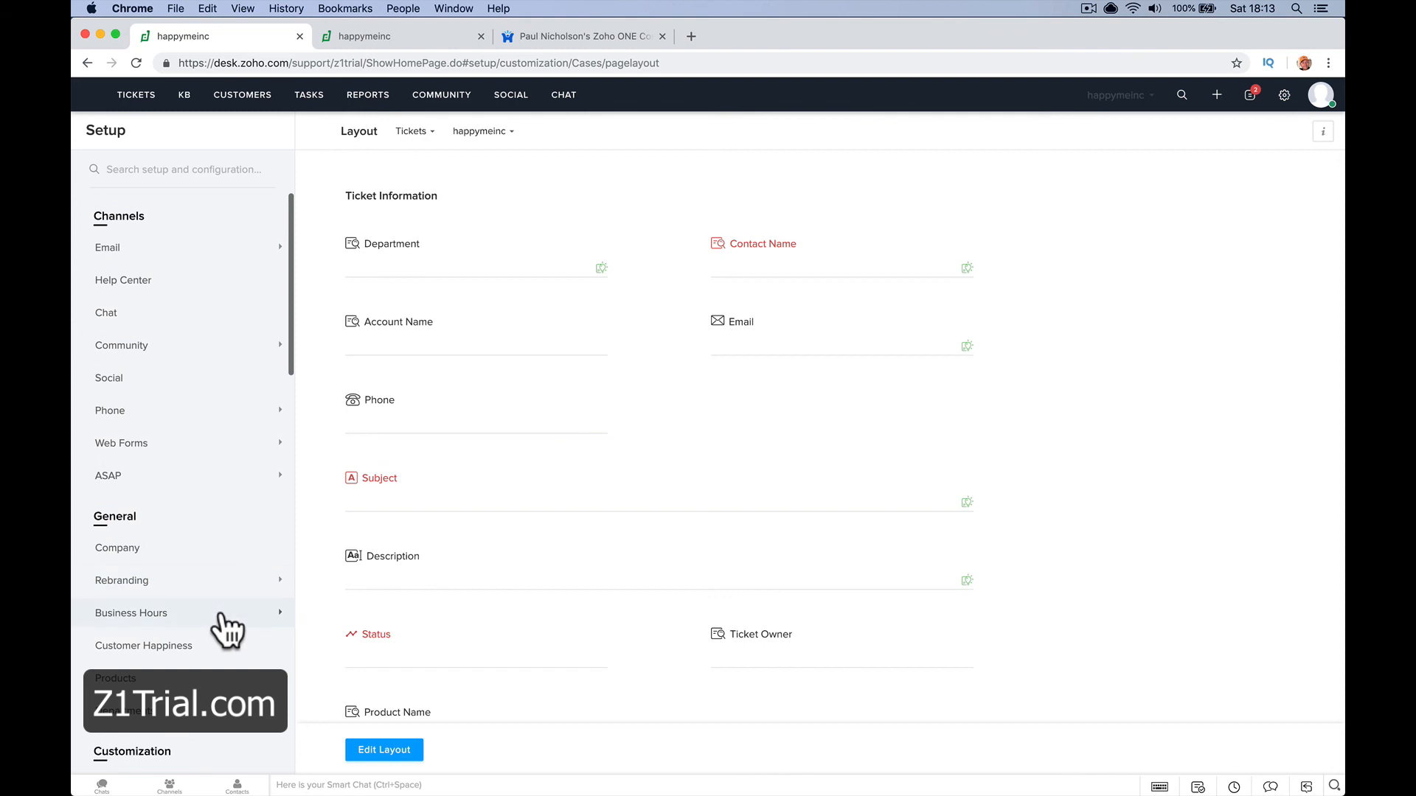
pyautogui.click(212, 552)
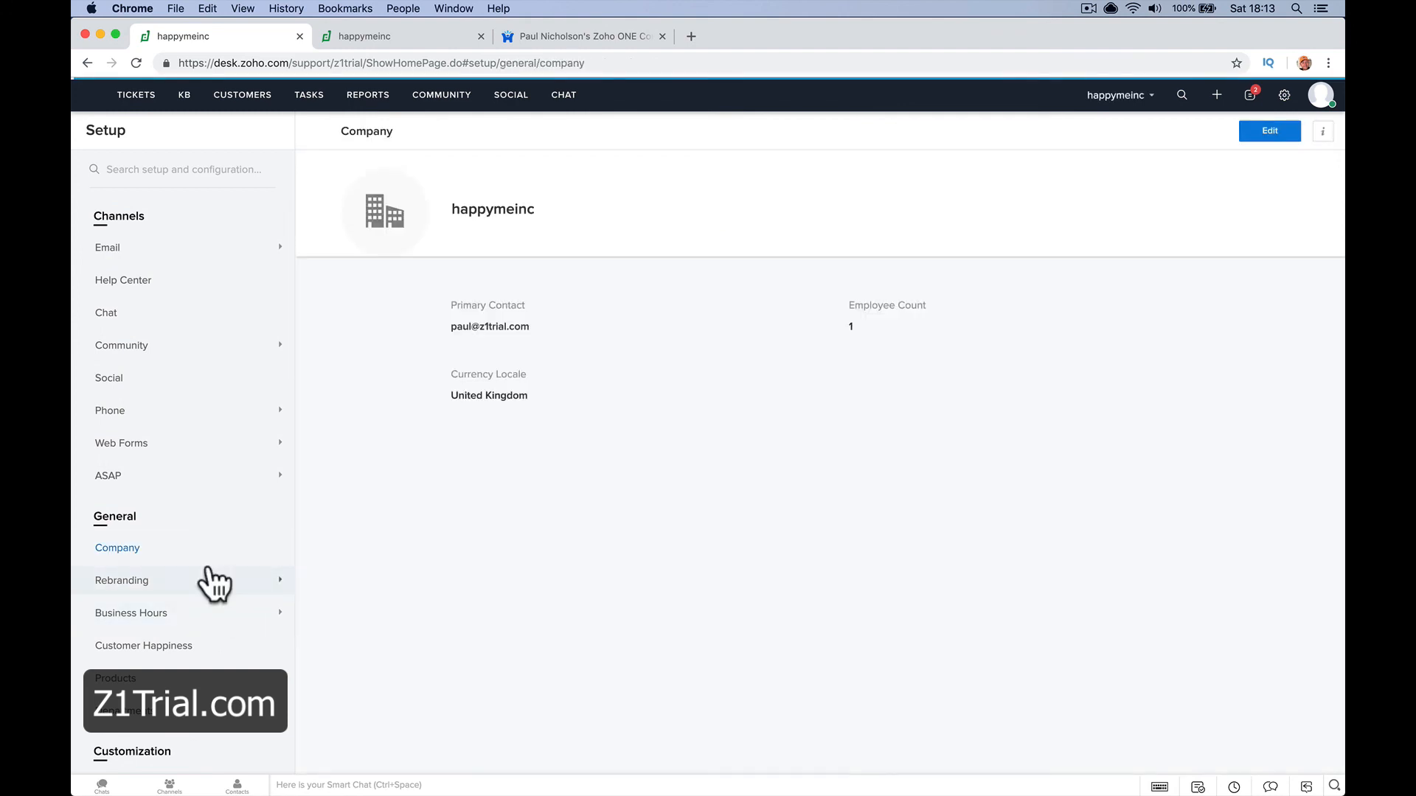
pyautogui.click(210, 583)
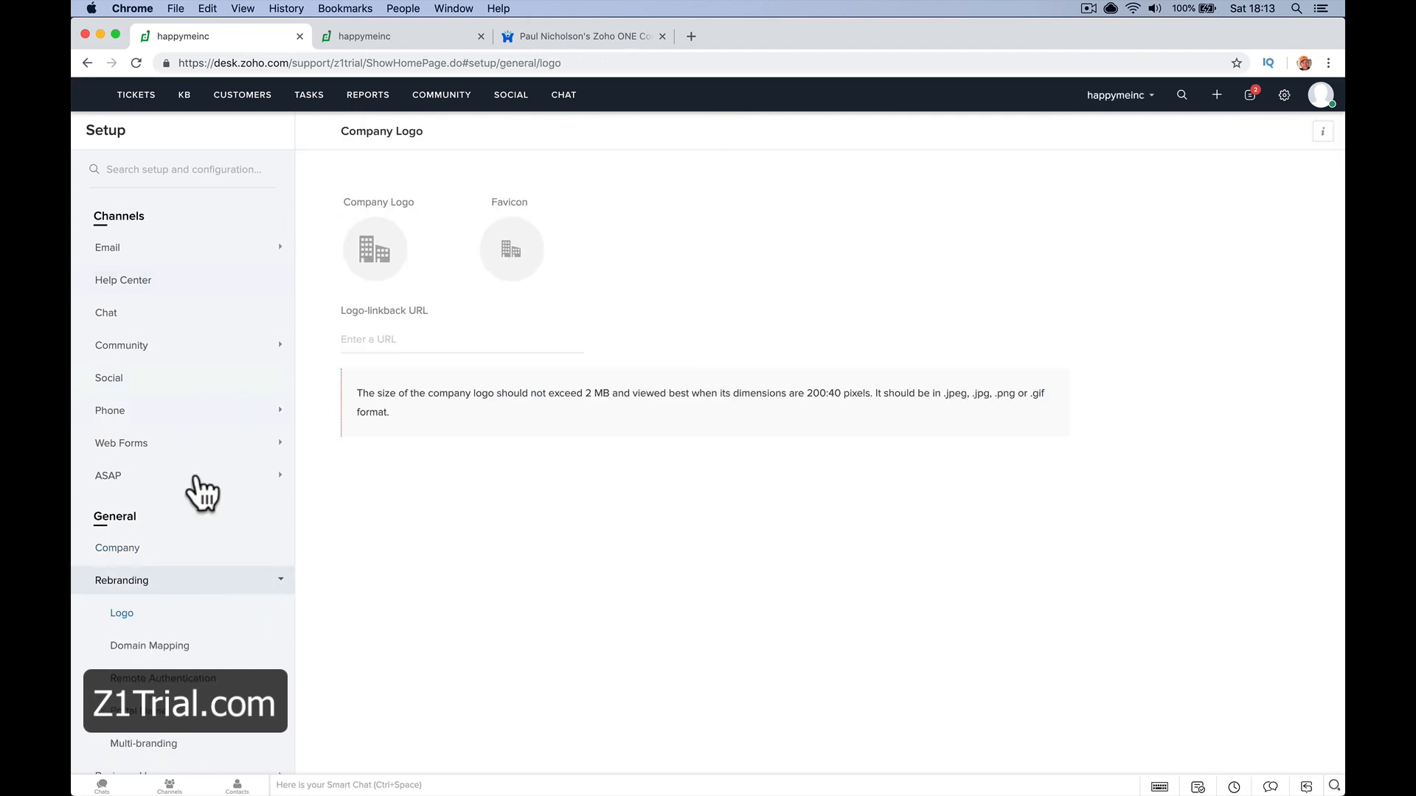